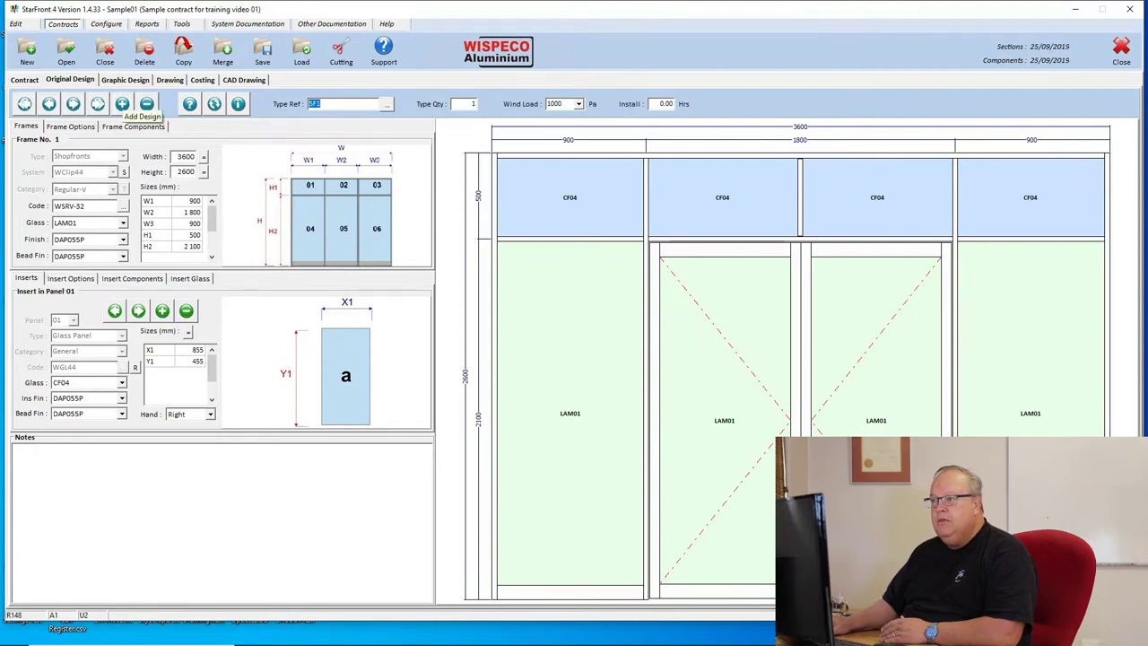
Add a new design to the contract with the type reference D01.
left_click(122, 103)
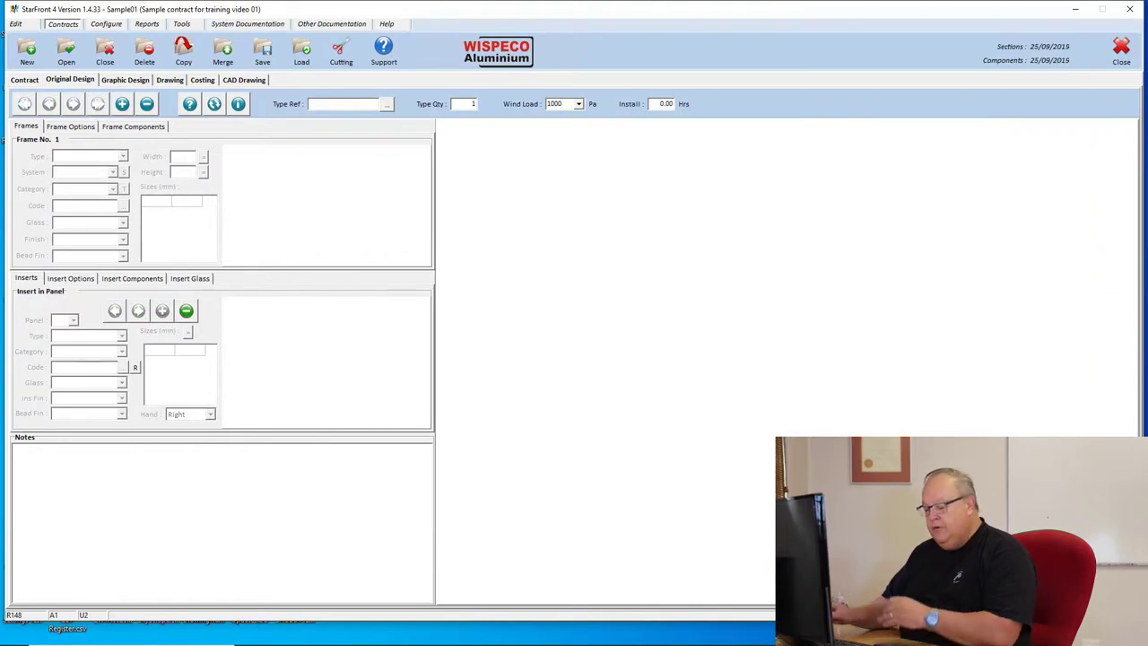
type("D")
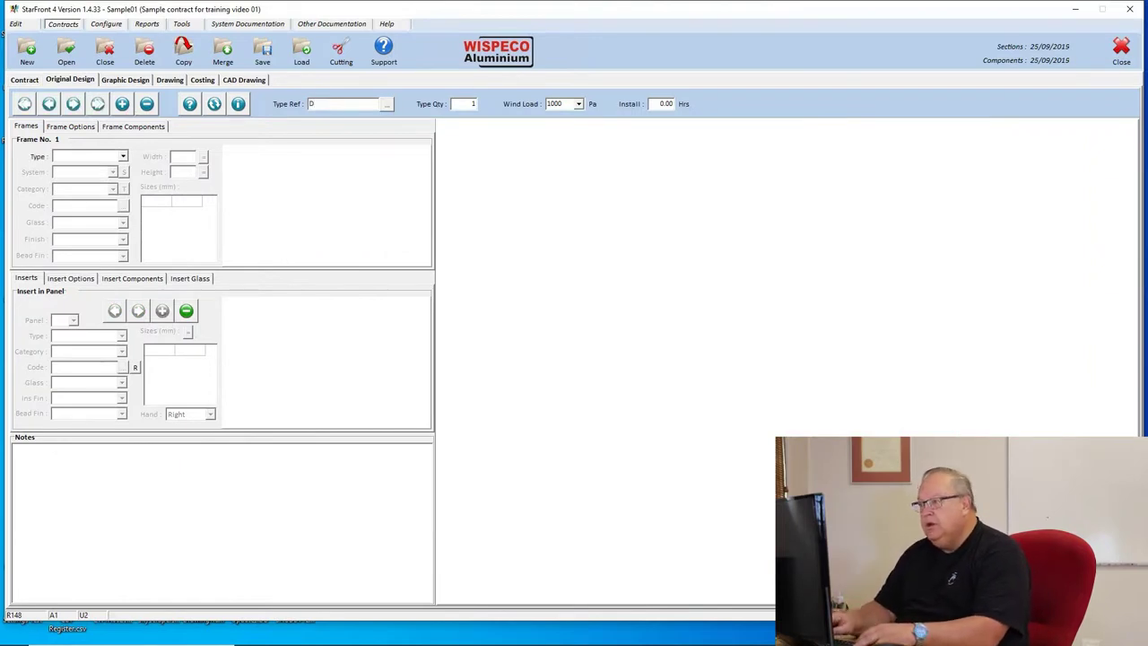
type("01")
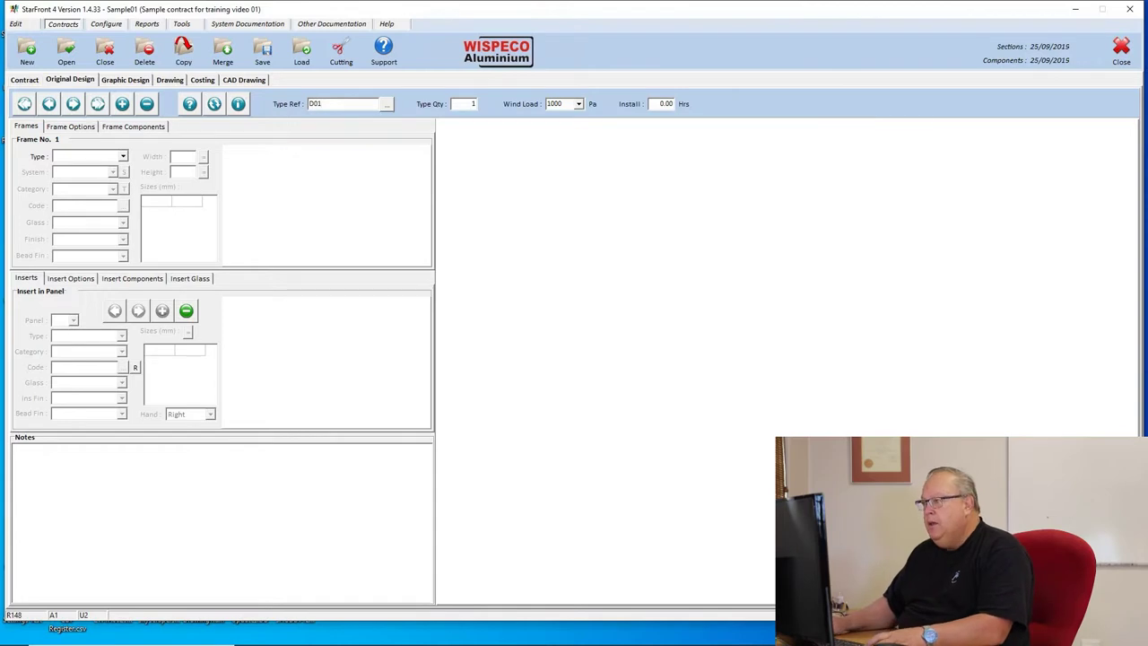
key("Tab")
key("Tab")
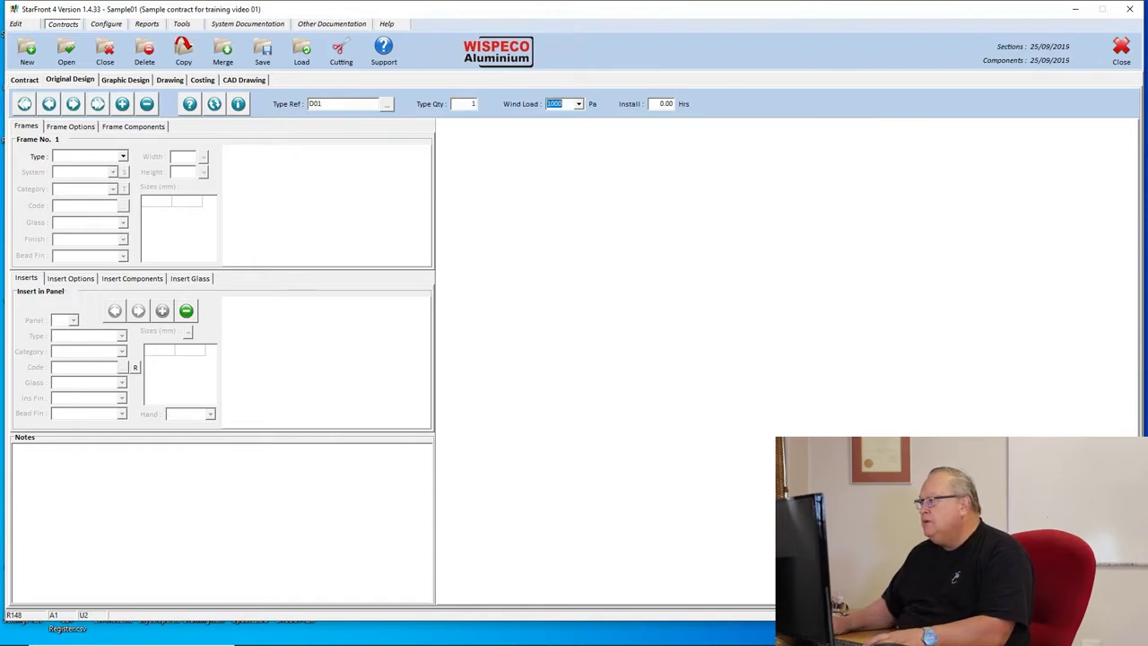
key("Tab")
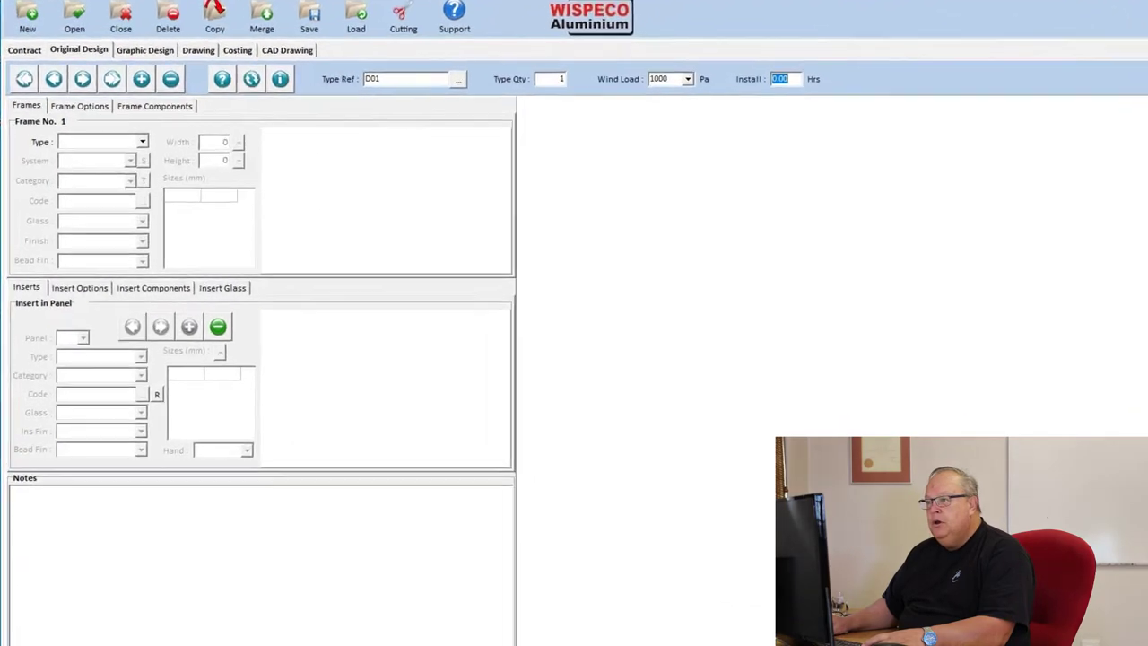
Set the frame type to Doors and the system to Icon for frame 1.
key("Tab")
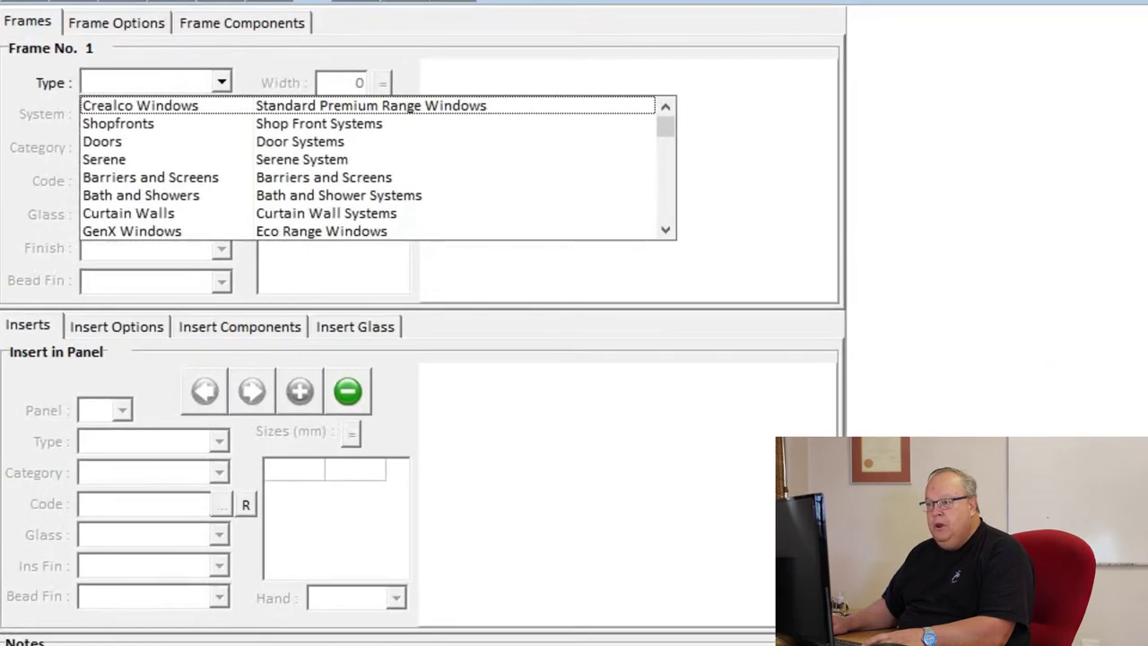
key("Down")
key("Down")
key("Return")
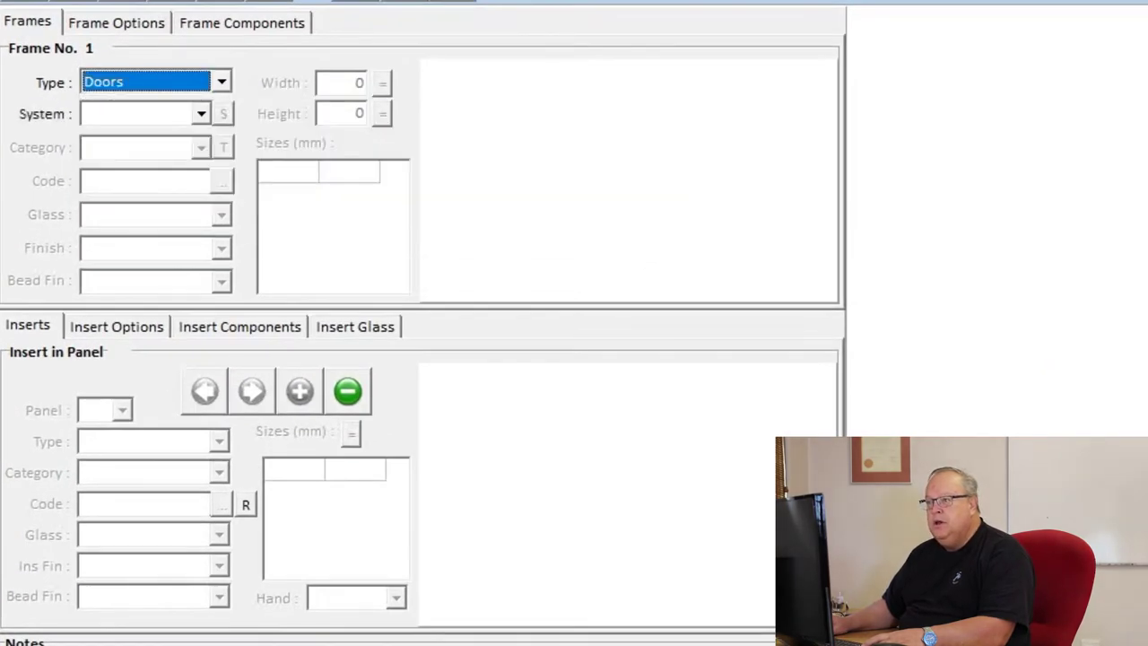
key("Tab")
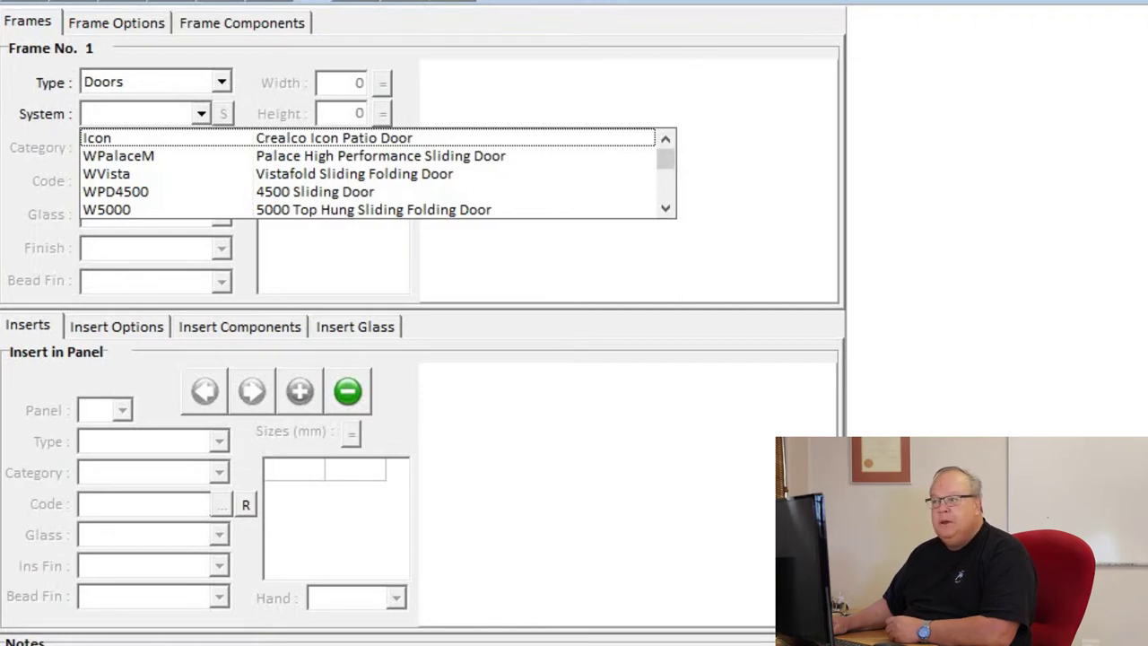
key("Down")
key("Return")
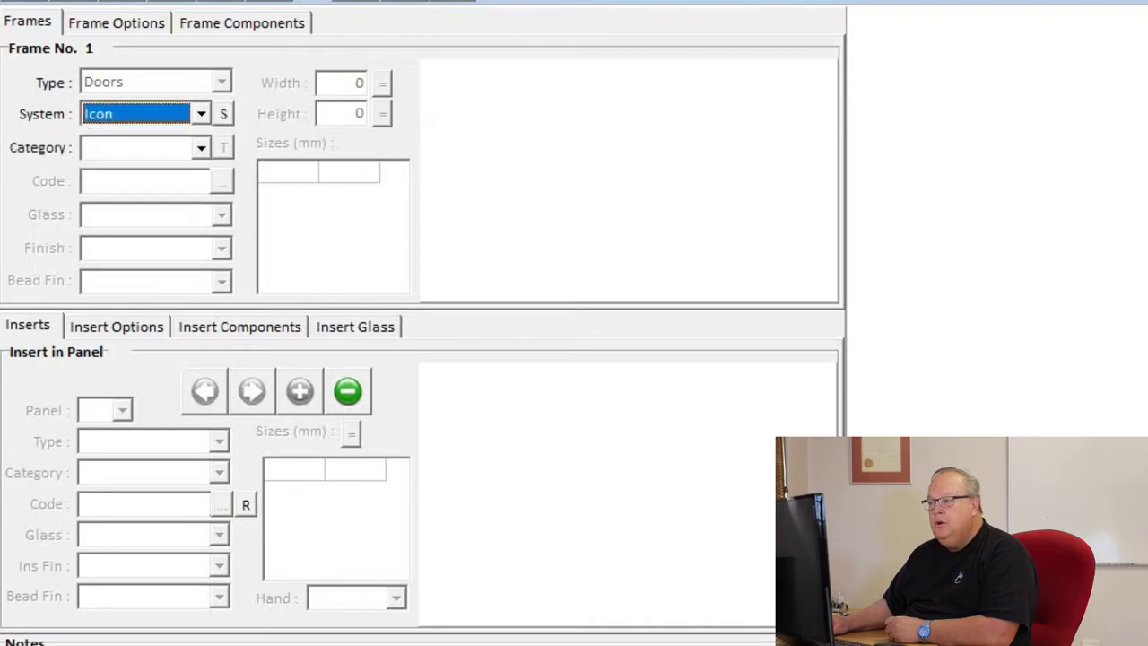
Choose frame category ICON-D28 and the two-panel layout ICN-21LD28, with narrow panel 01 left of wide panel 02.
key("Tab")
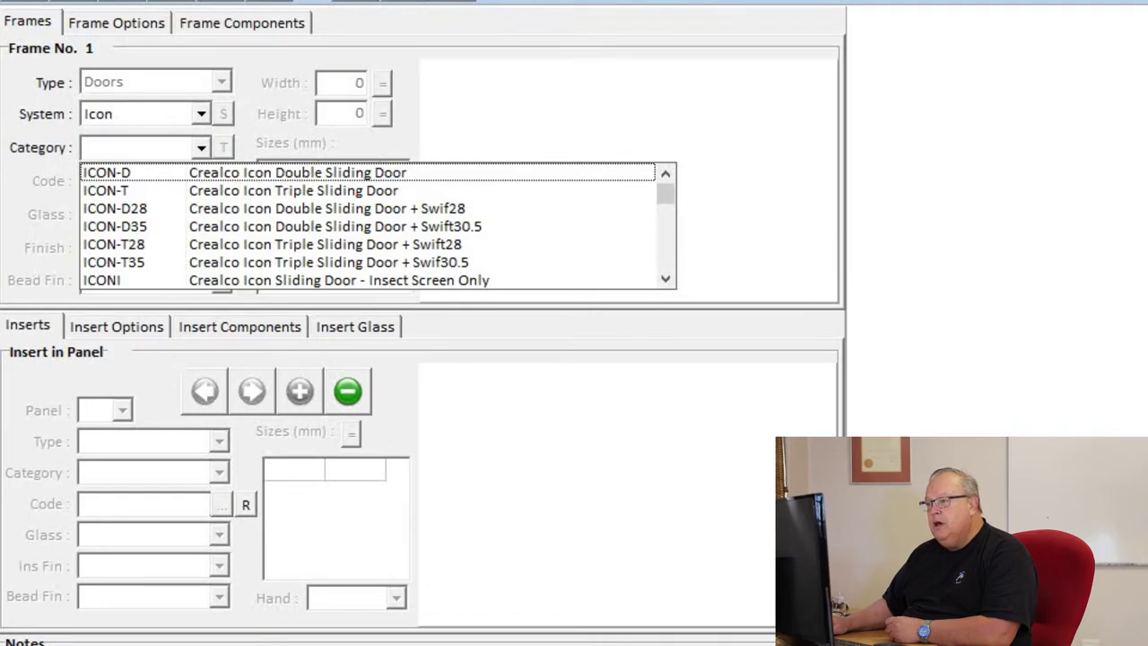
key("Down")
key("Down")
key("Return")
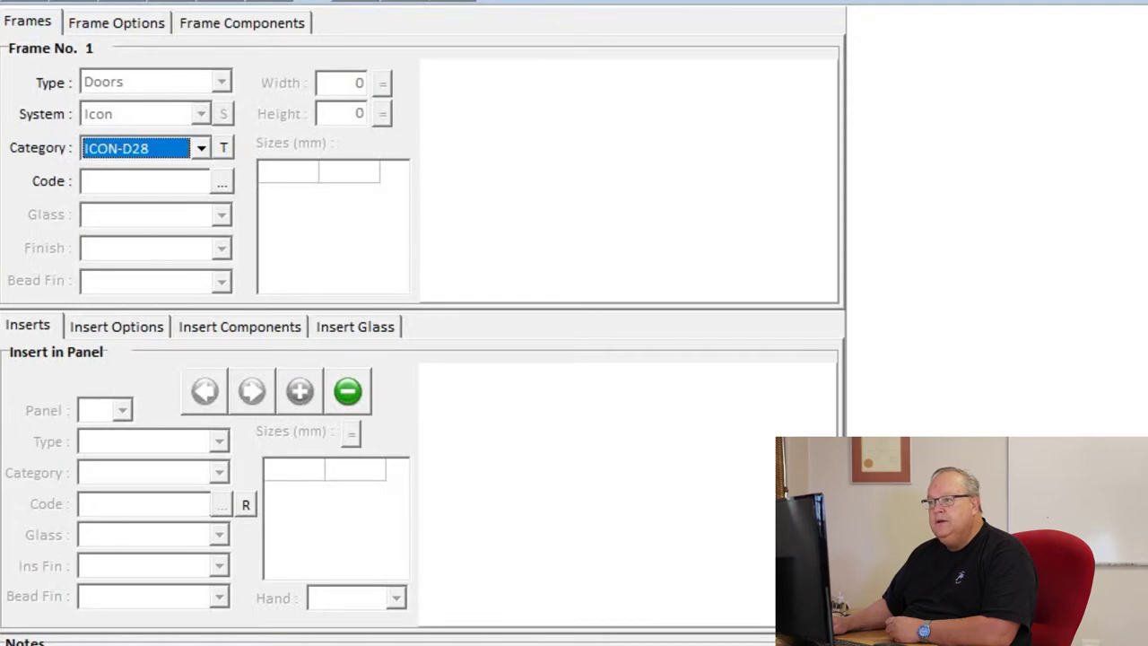
left_click(222, 182)
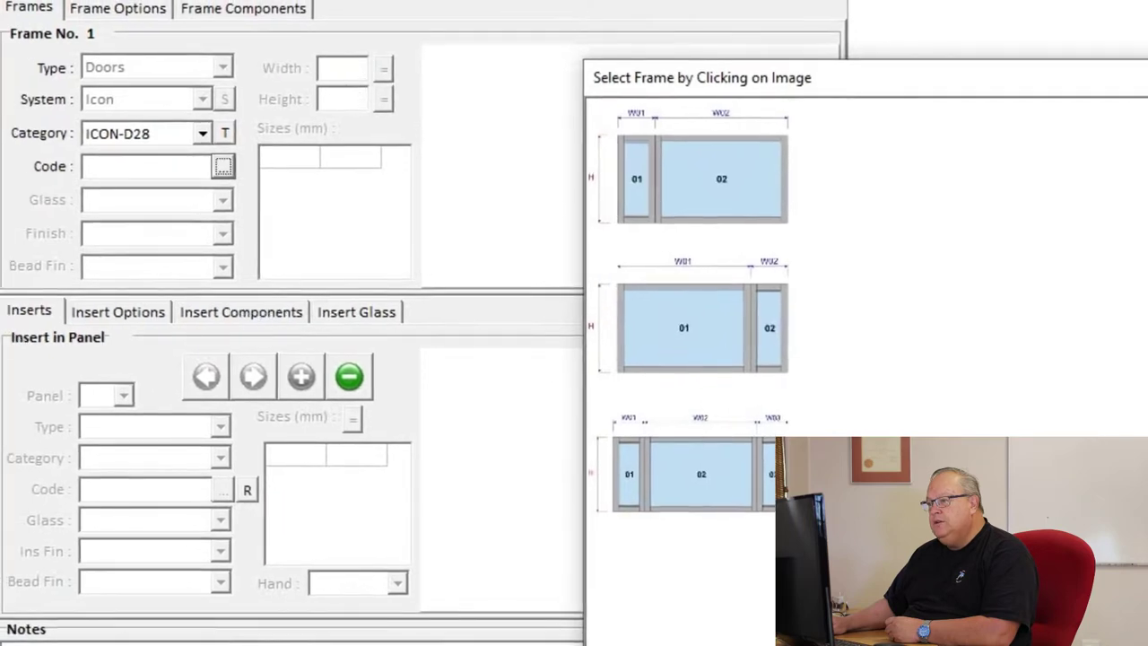
left_click(689, 179)
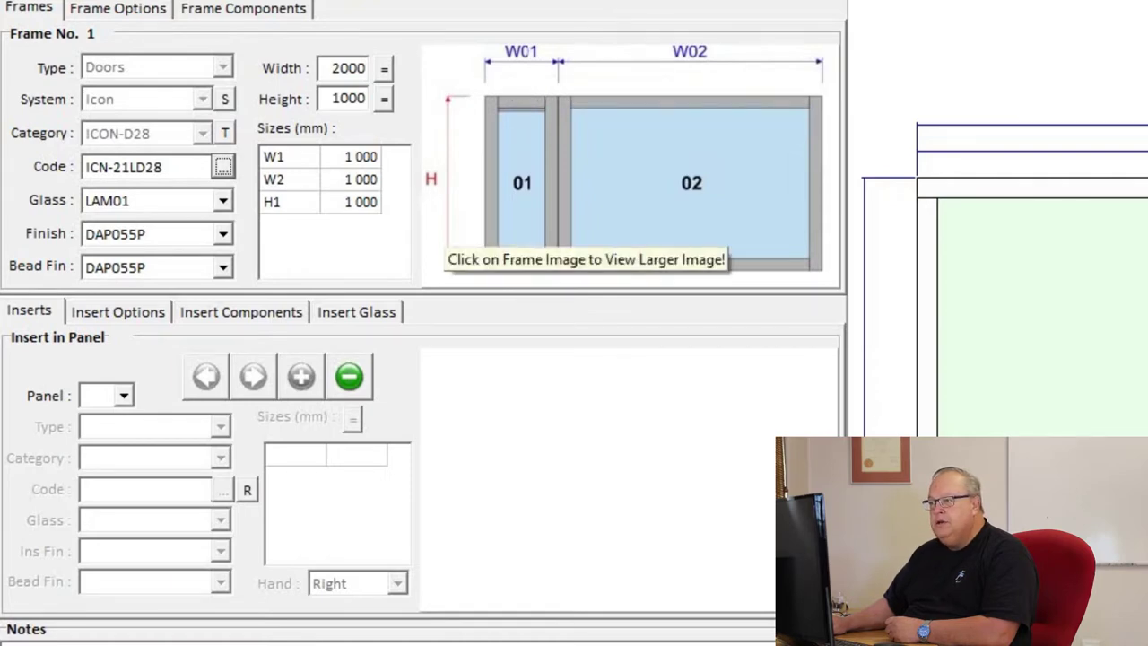
Set the frame sizes to W1 900, W2 2100 and H1 2100 mm, and dismiss the glass area warning.
left_click(349, 157)
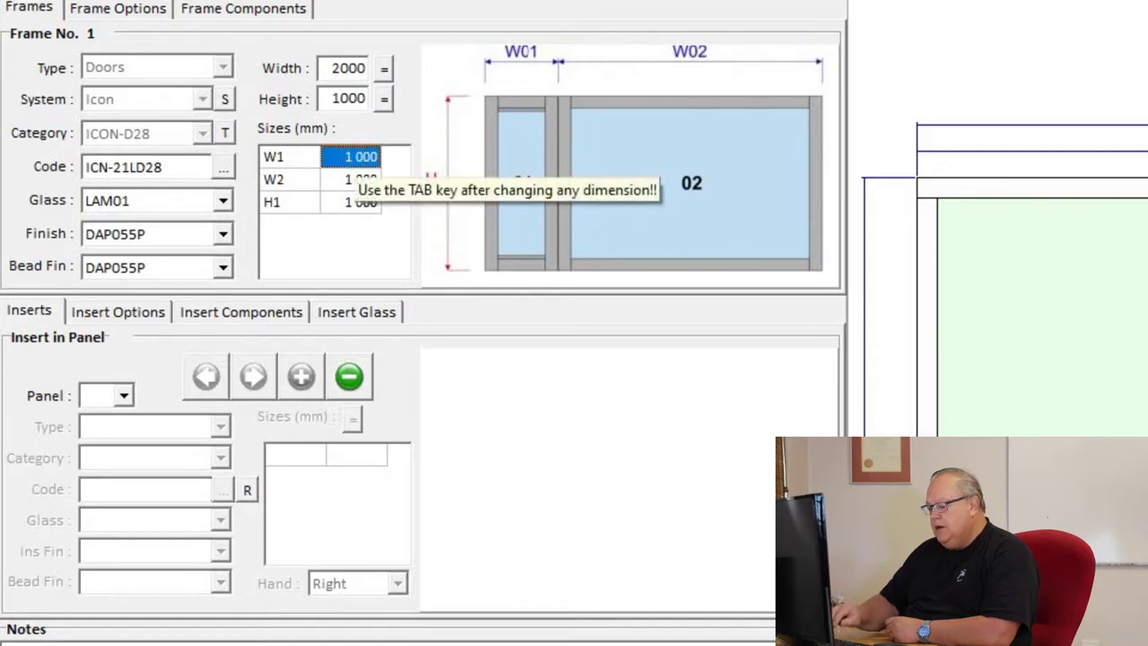
type("900")
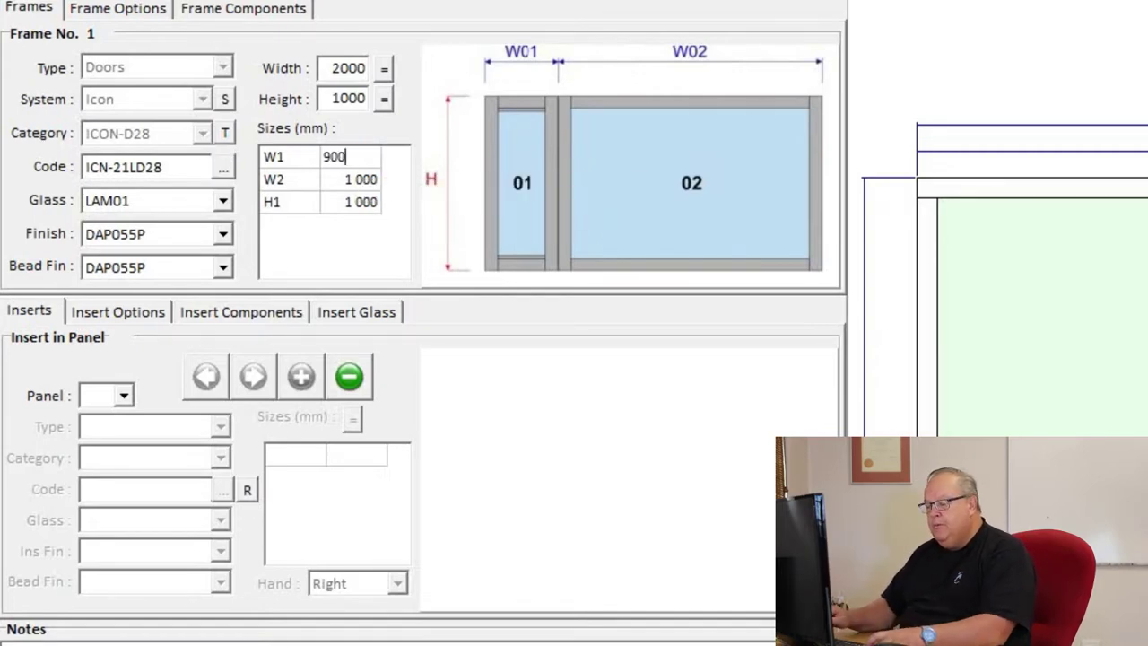
key("Return")
key("Tab")
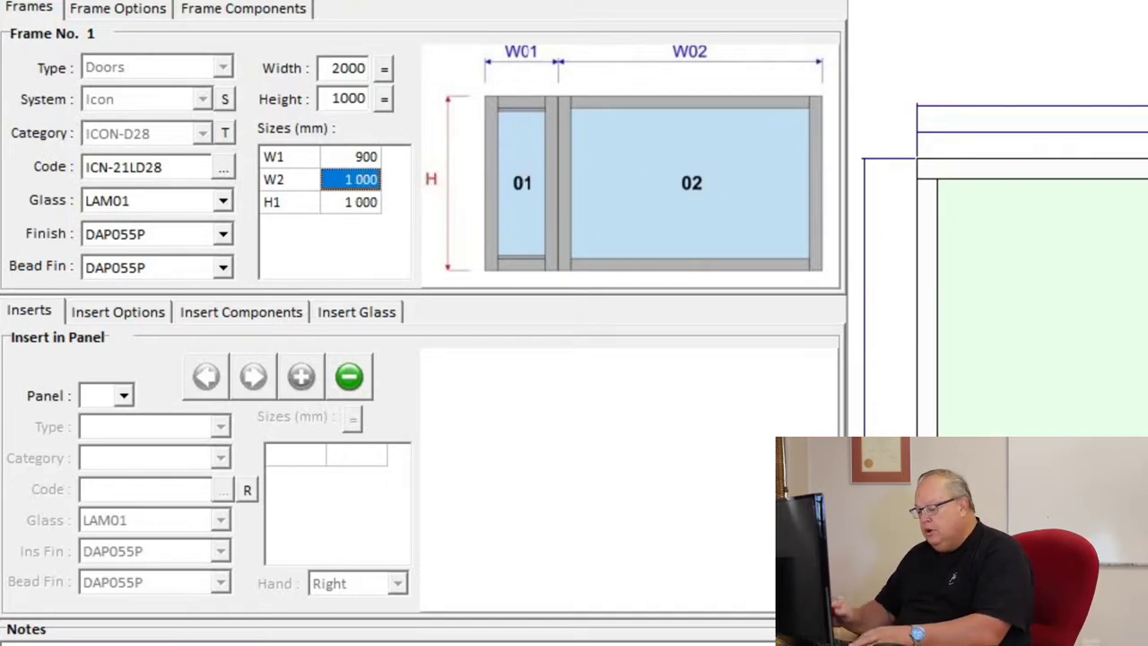
type("2100")
key("Return")
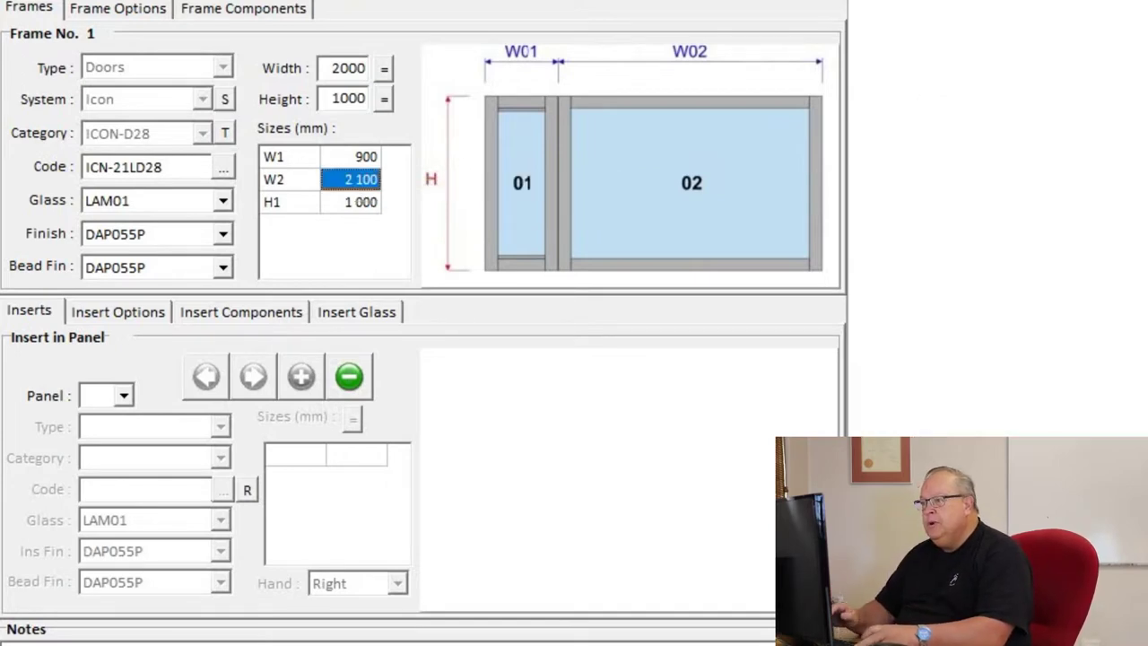
key("Tab")
type("2100")
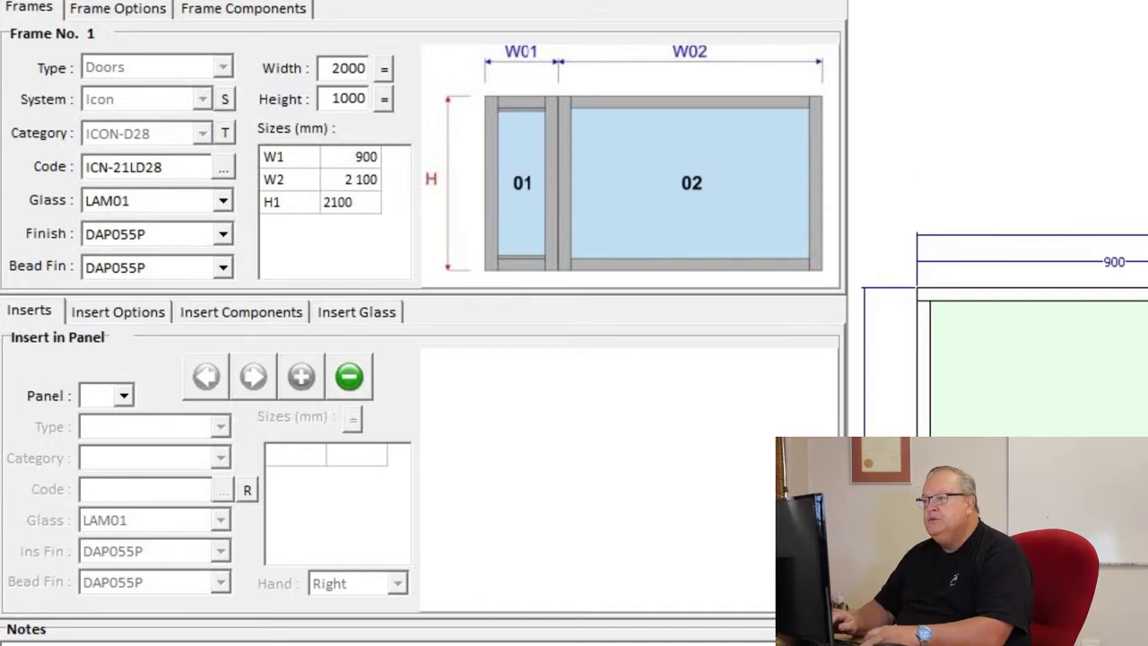
key("Return")
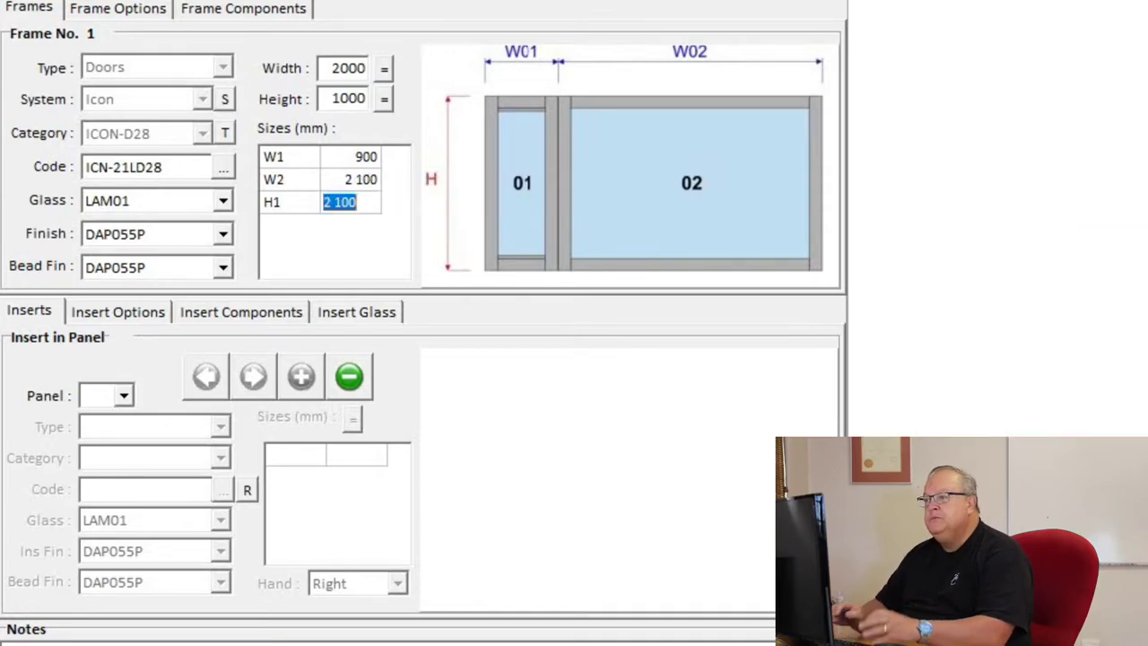
key("shift+Tab")
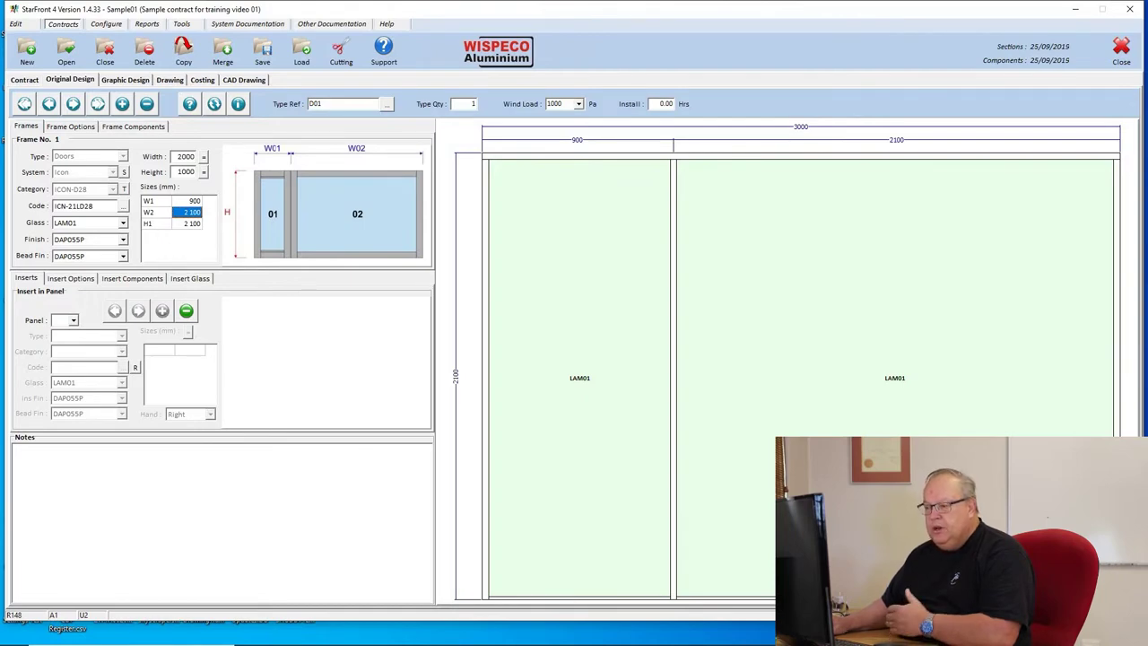
key("Return")
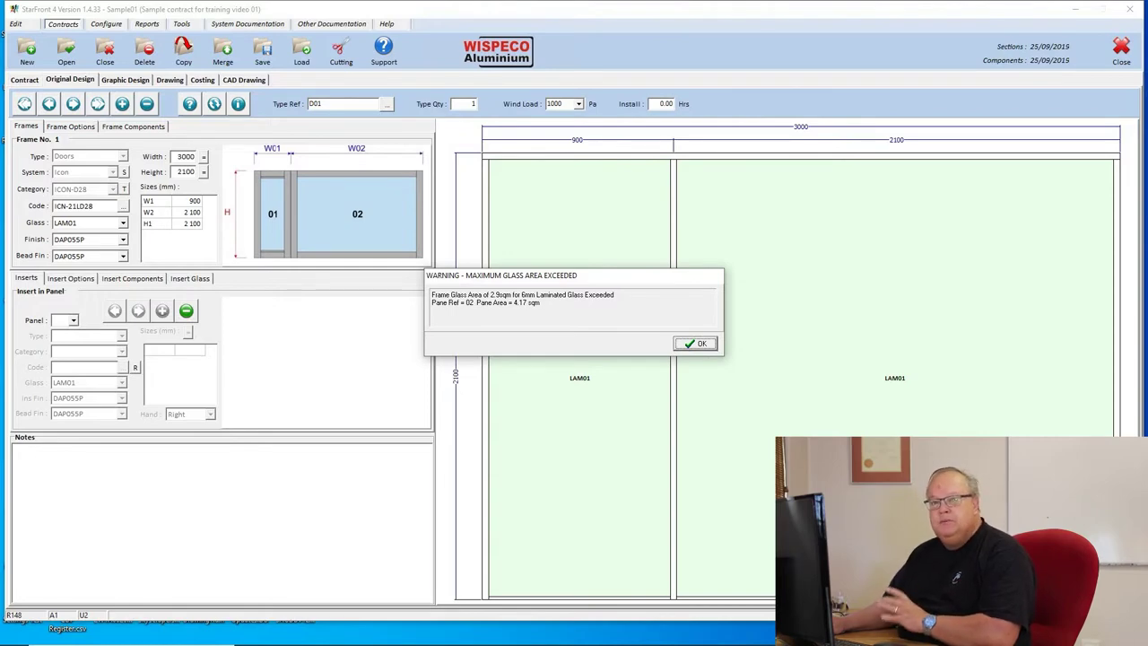
key("Return")
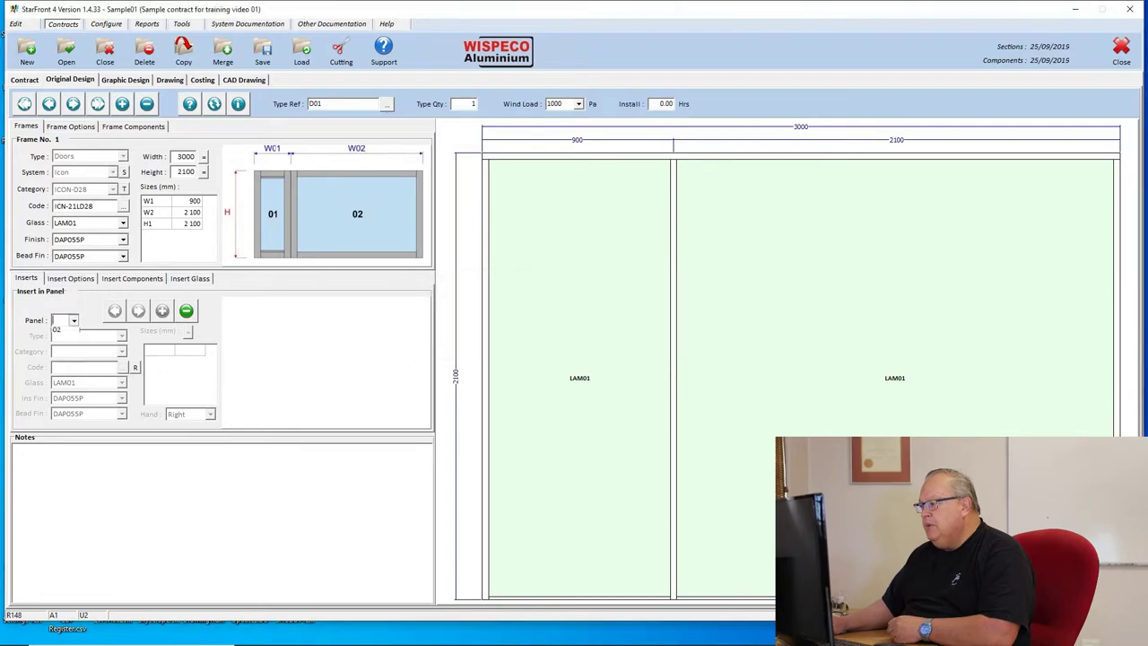
Start an insert in panel 01 with type Sidelight and category ICON-28.
key("alt+Down")
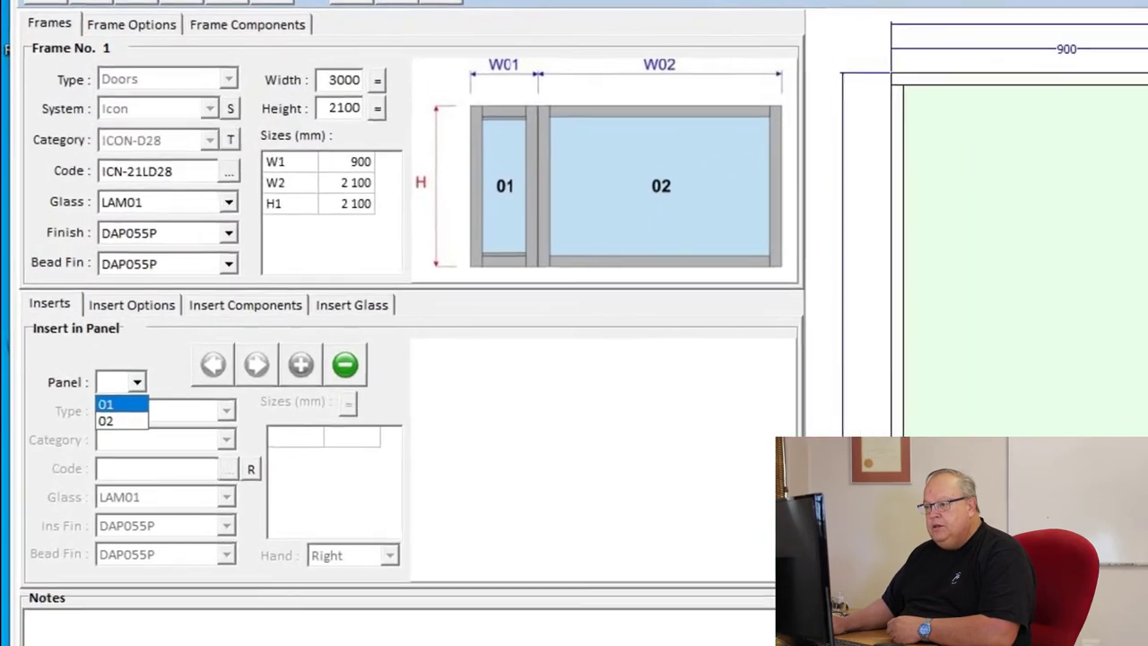
key("Return")
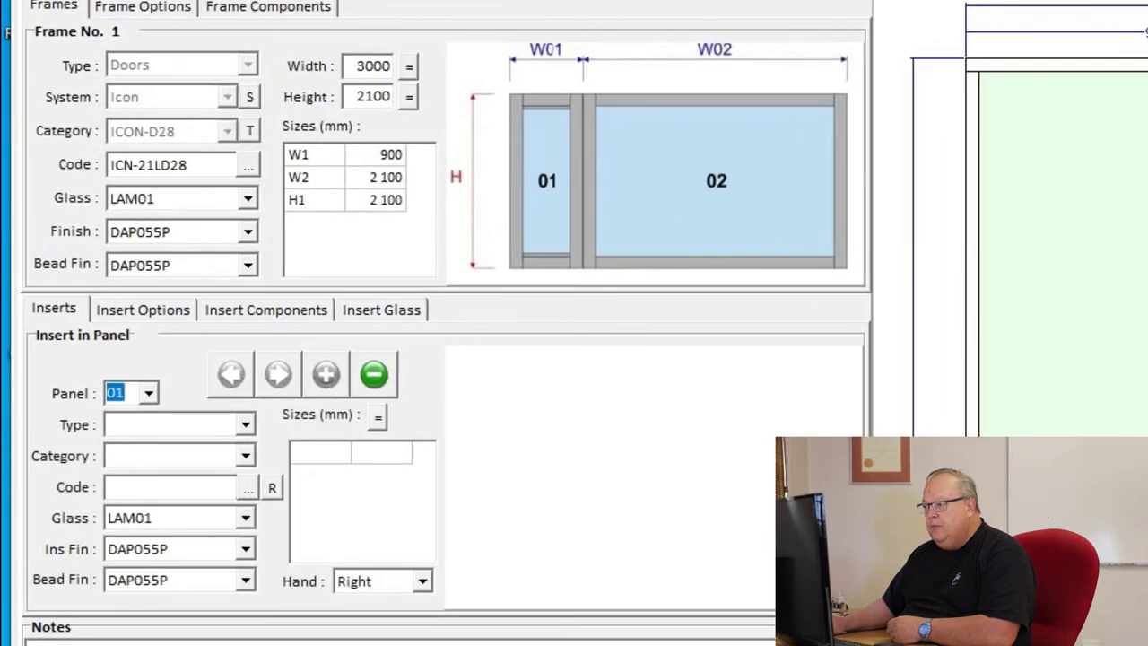
key("Tab")
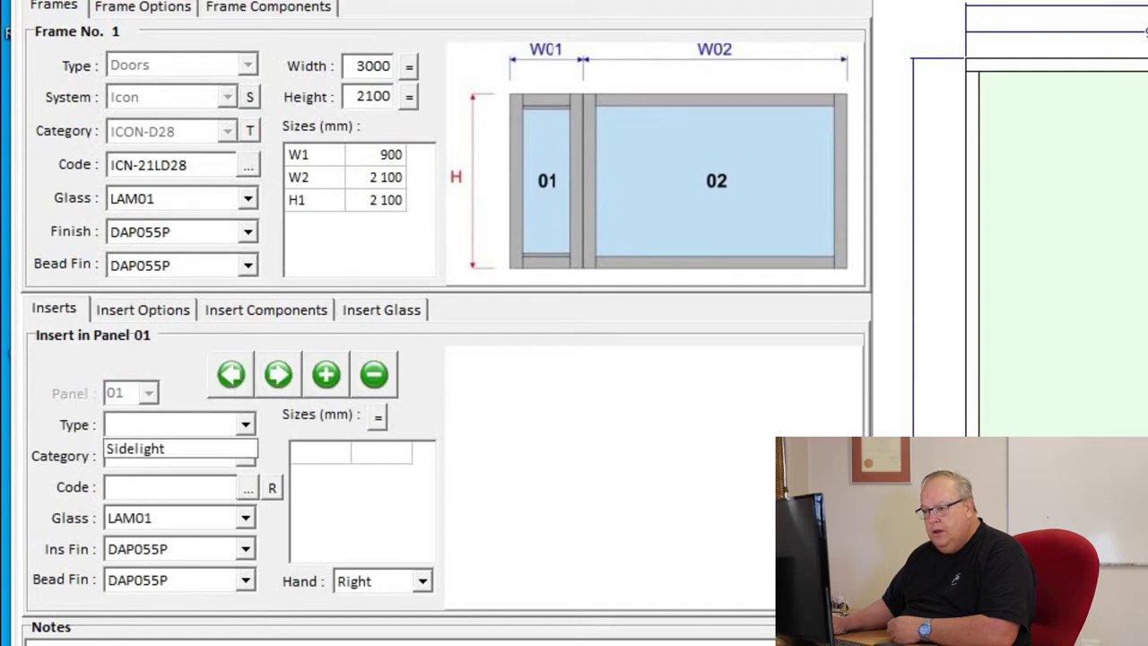
key("Down")
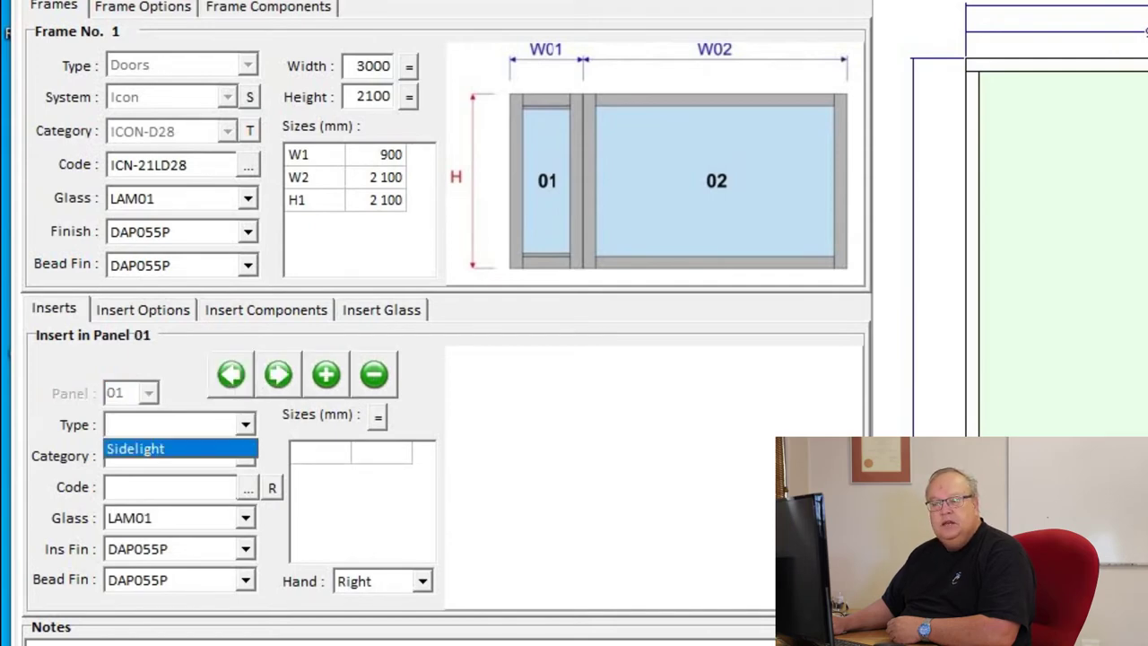
key("Return")
key("Tab")
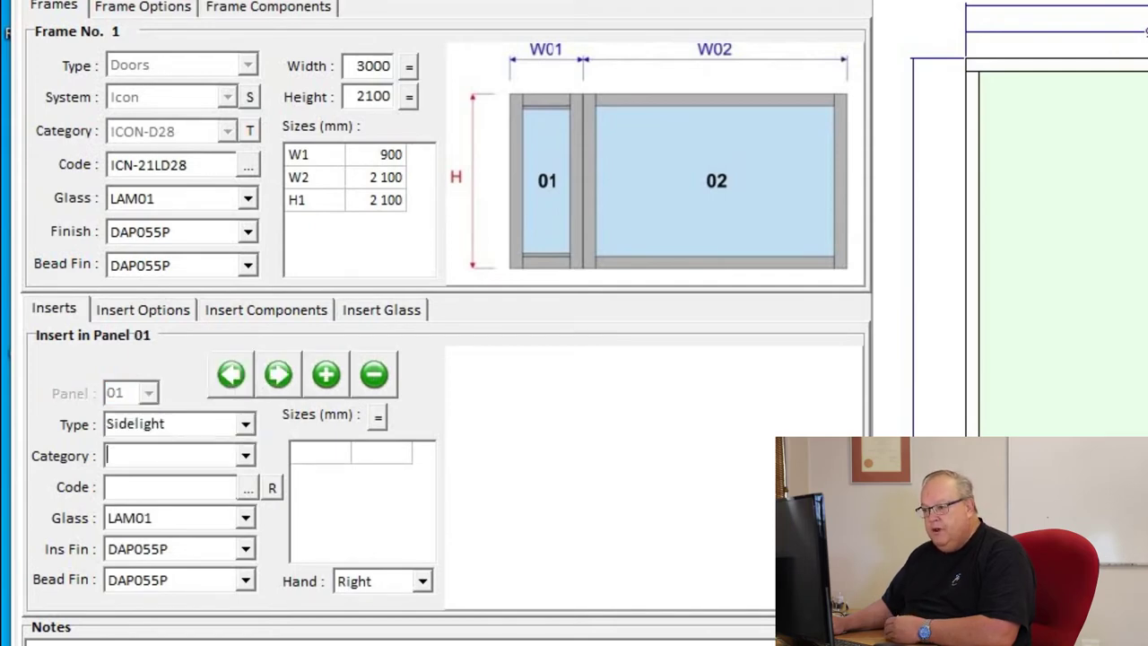
key("Down")
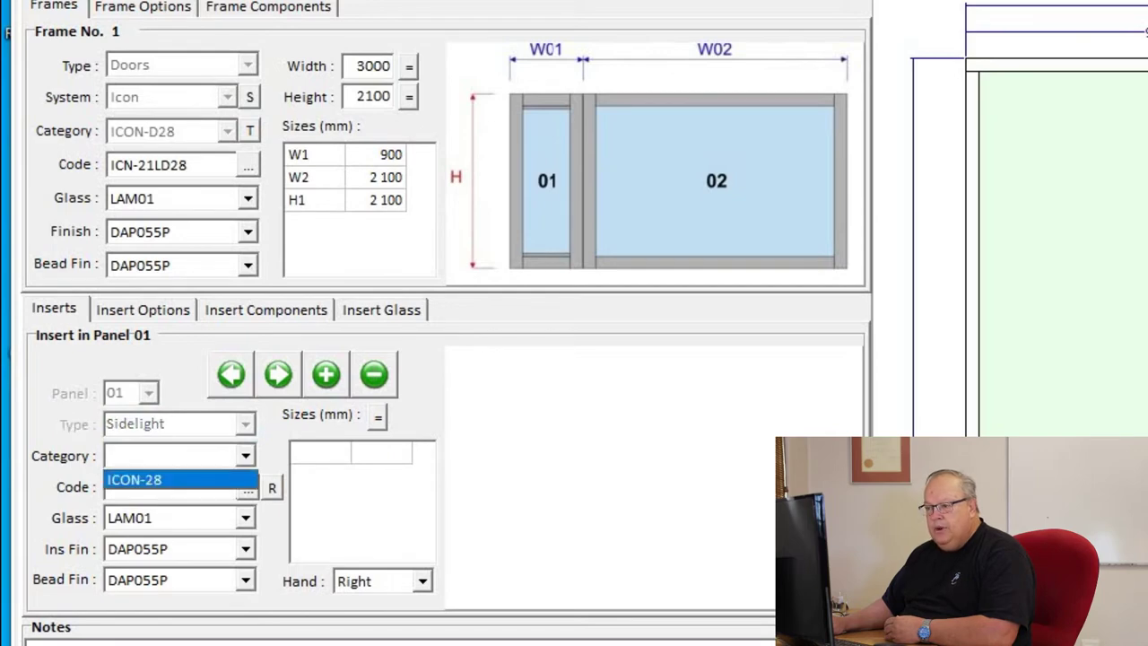
key("Return")
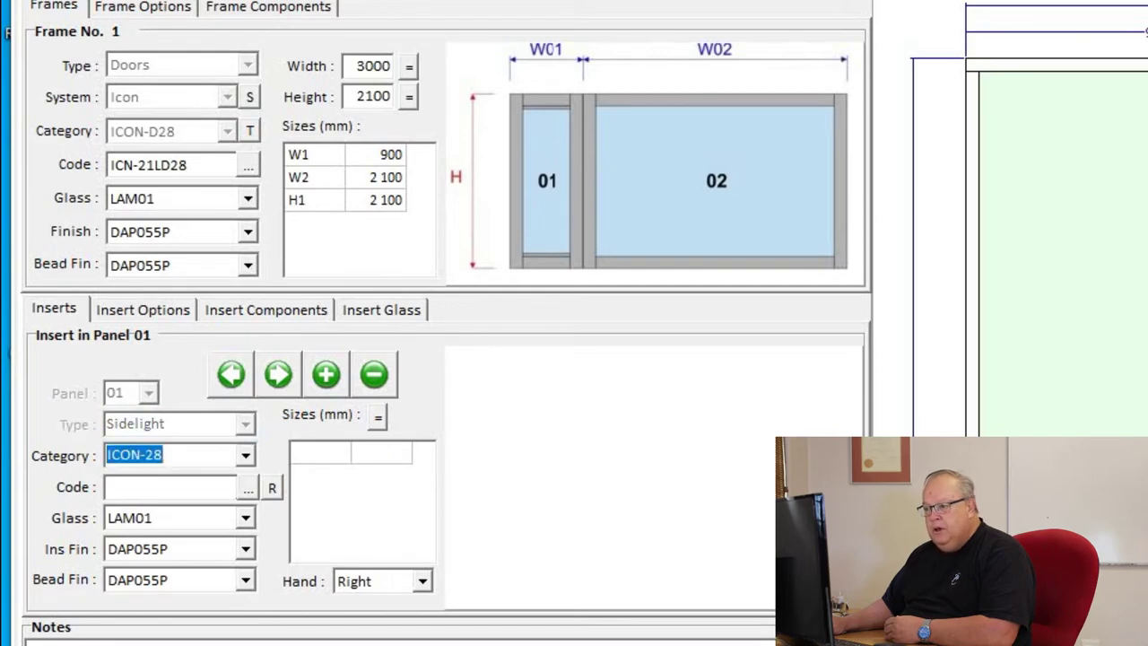
Choose the sidelight insert WICON-TT28 for panel 01, with two opening vents above a fixed pane.
key("Tab")
key("Tab")
key("Return")
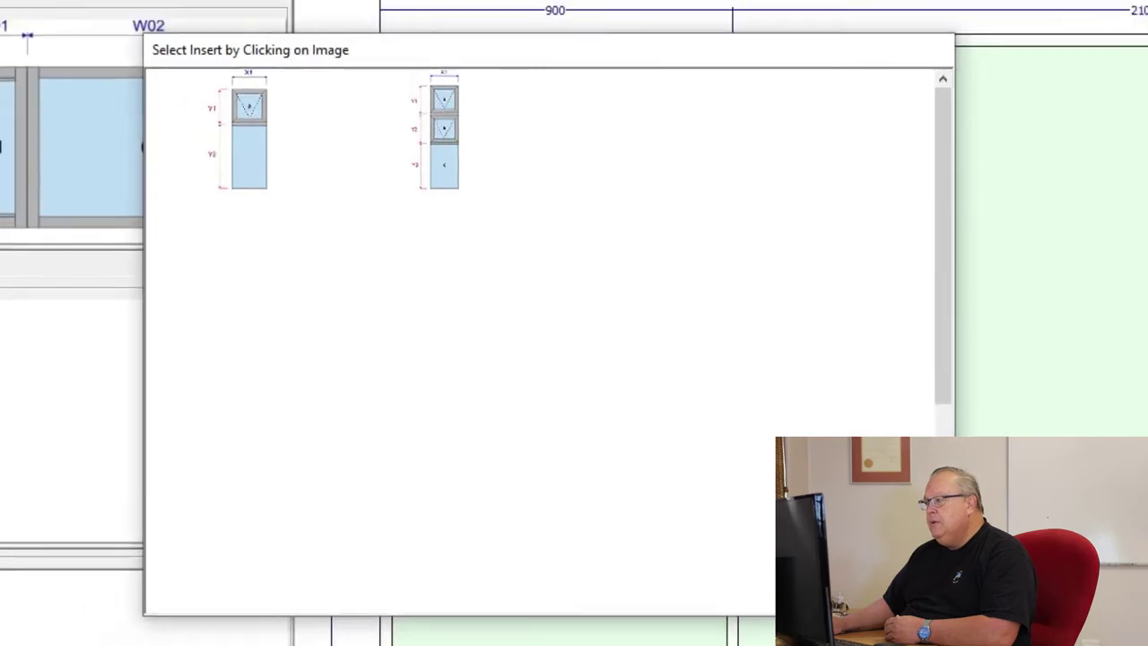
left_click(430, 116)
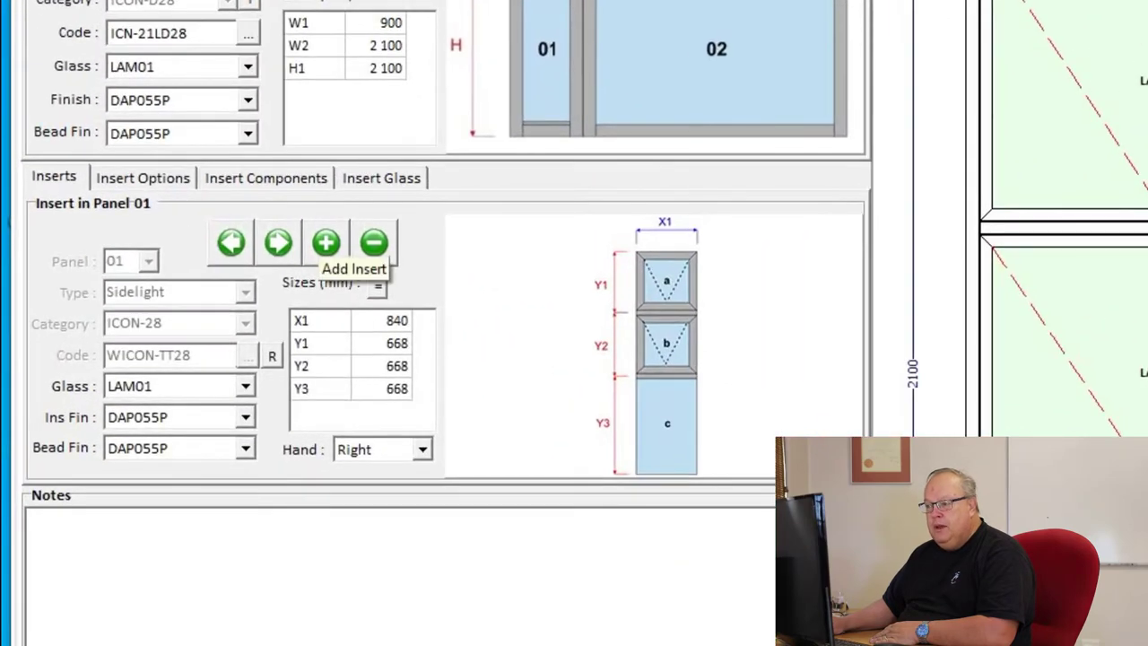
Add another insert for panel 02 and set its type to Patio Door.
left_click(325, 243)
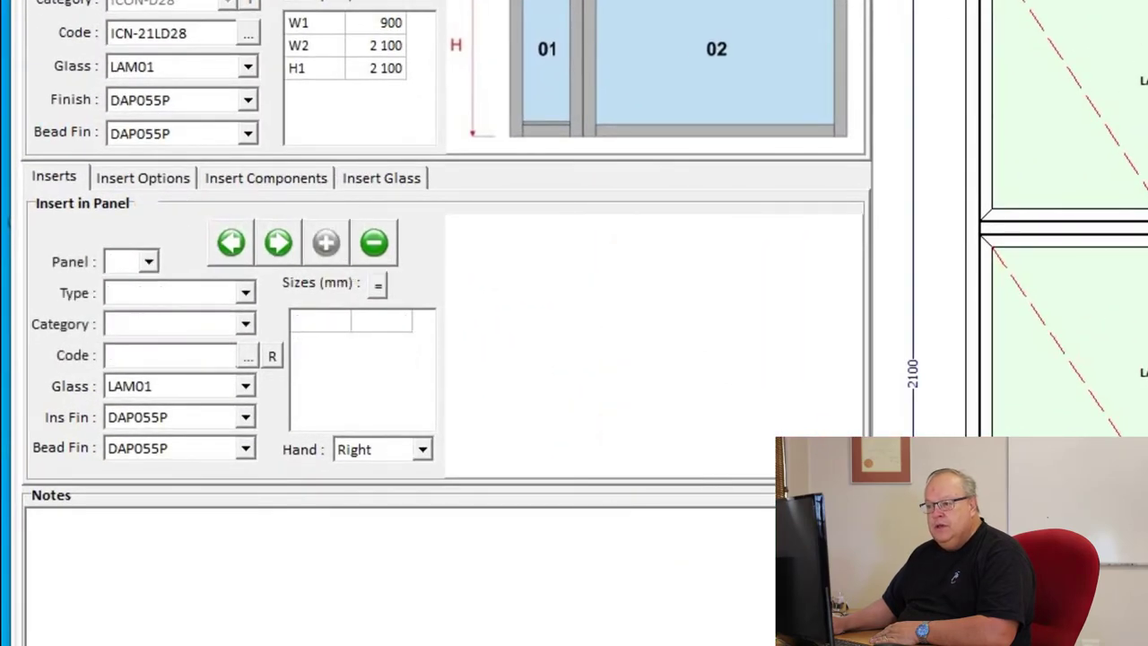
left_click(149, 261)
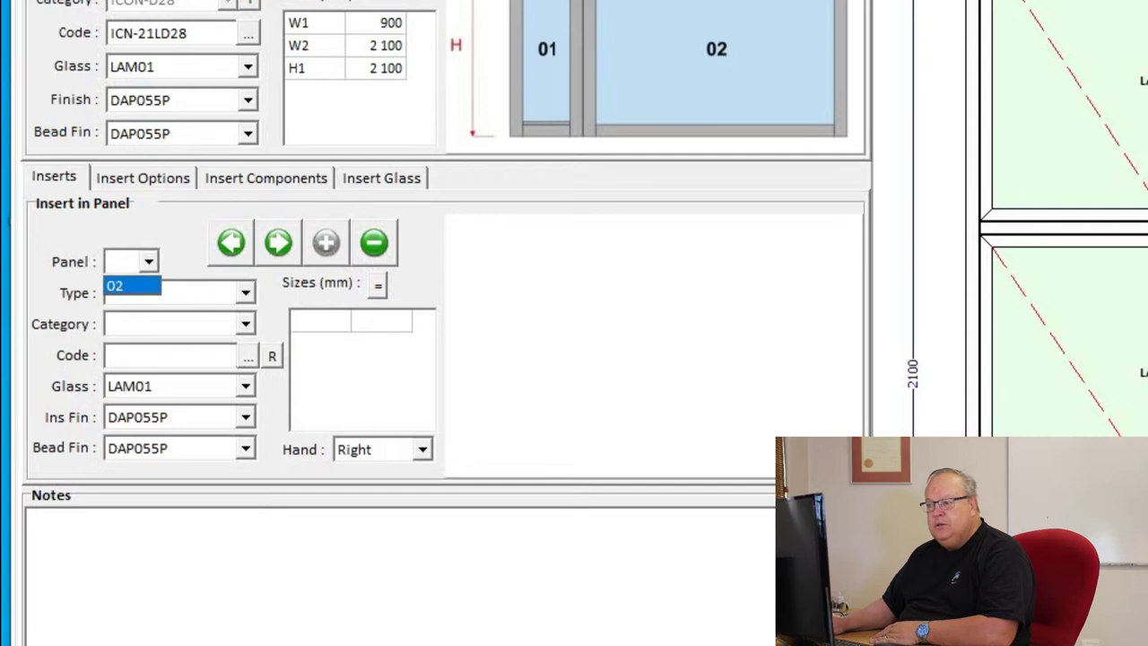
key("Return")
key("Tab")
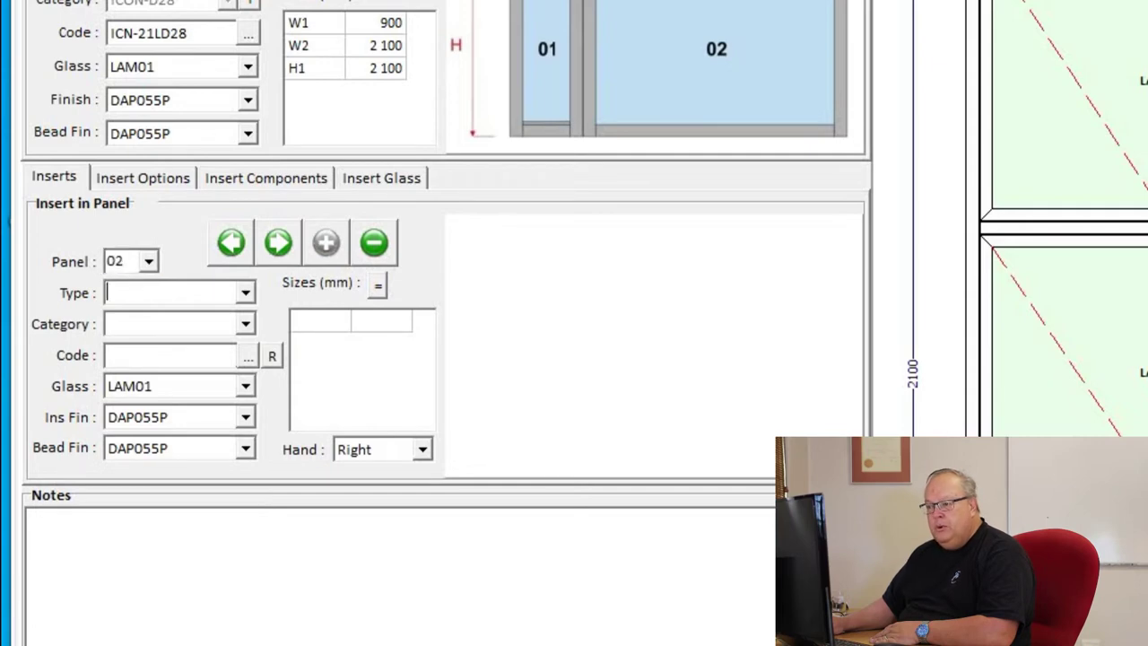
key("Down")
key("Return")
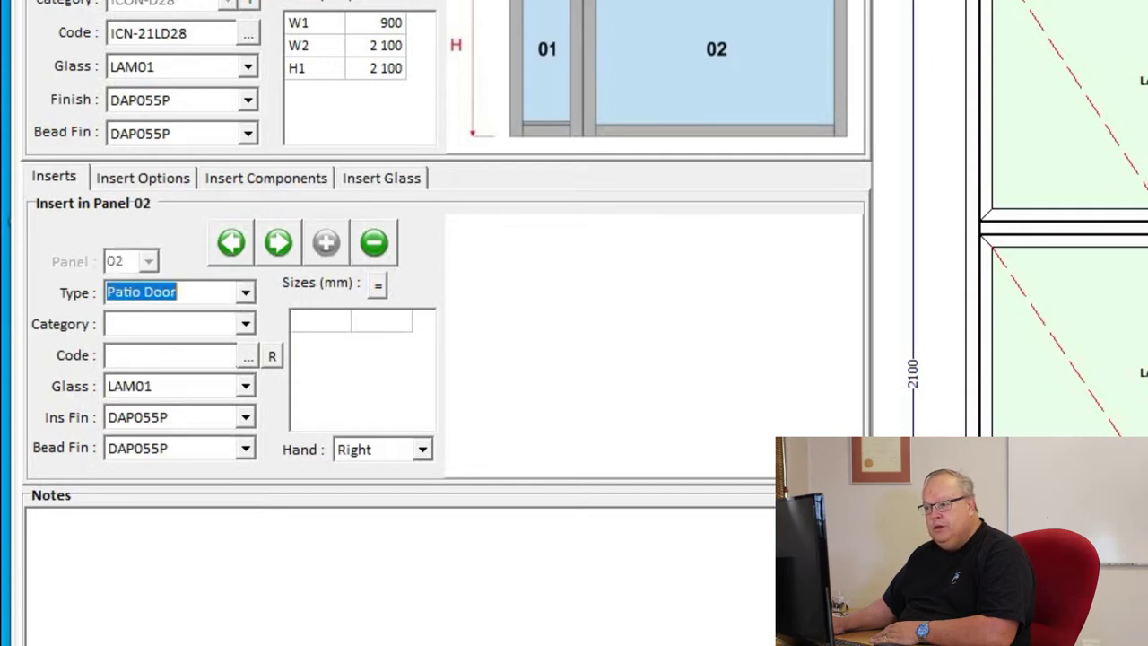
Fill panel 02 with the two-panel patio door insert WICON-OX from category ICON-2 and set its hand to Left.
key("Tab")
key("Down")
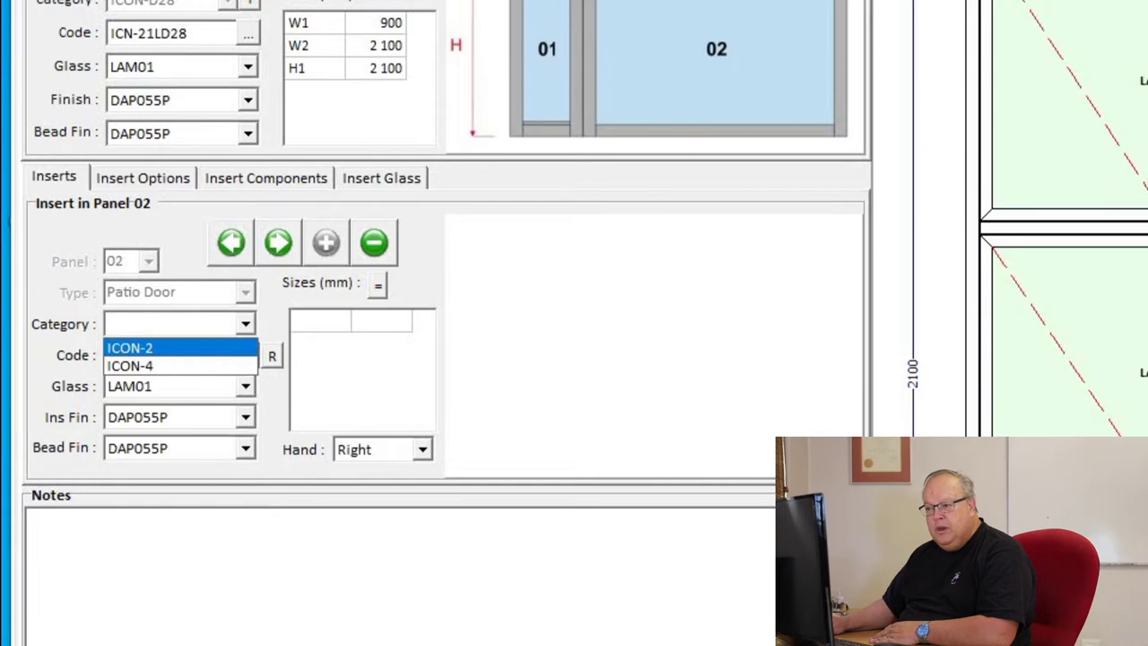
key("Down")
key("Up")
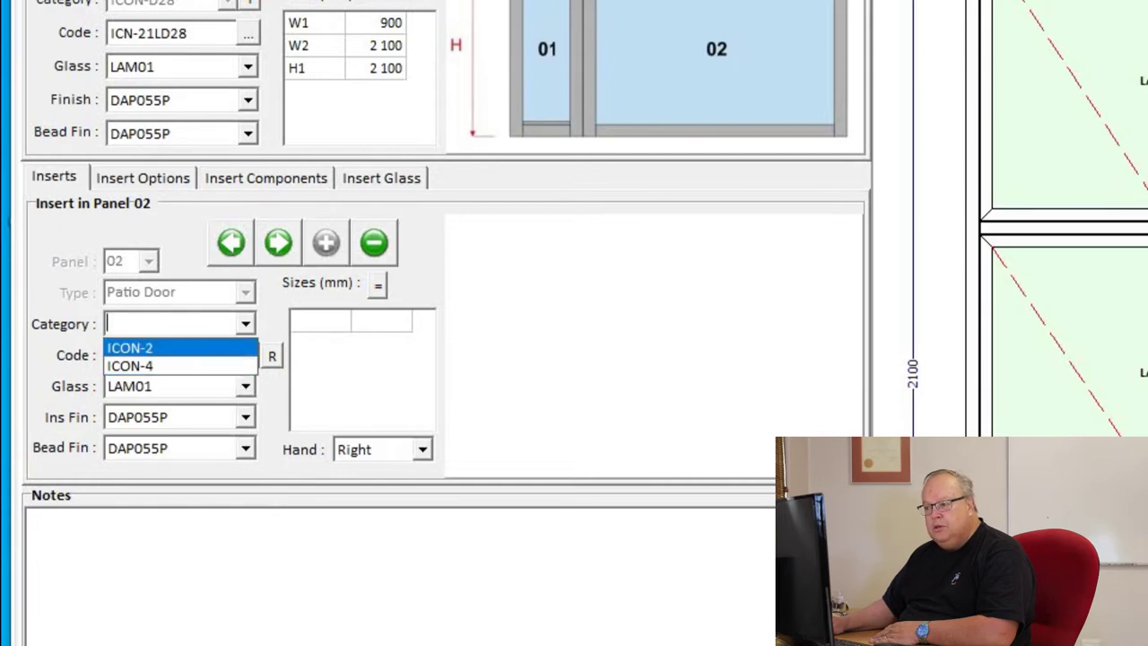
key("Return")
key("Tab")
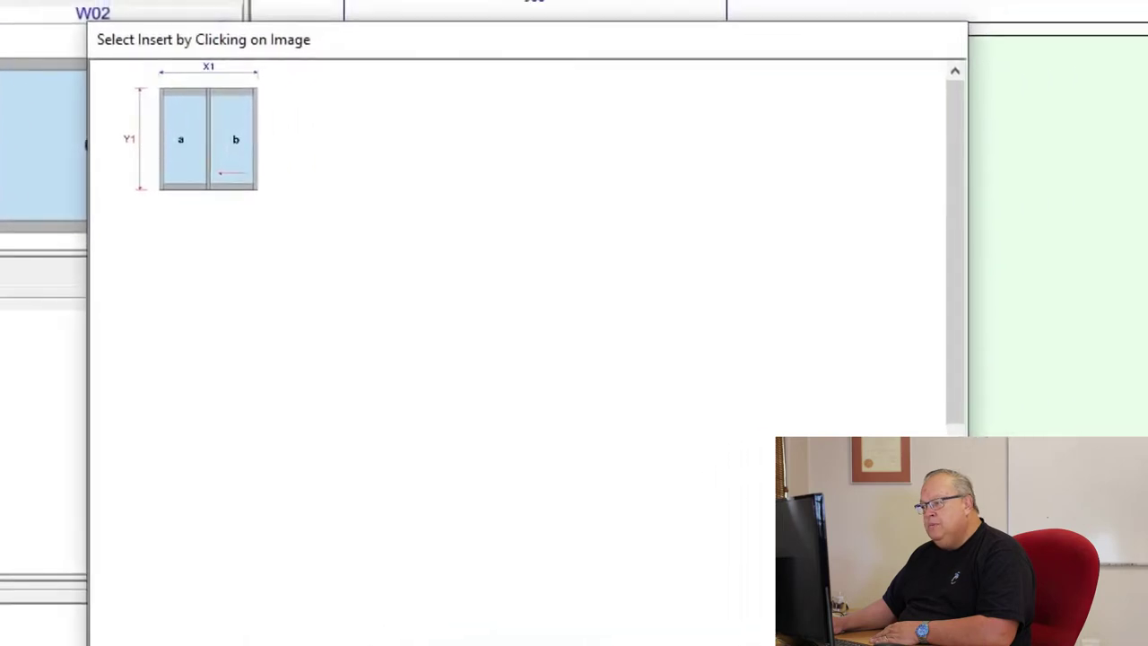
key("Return")
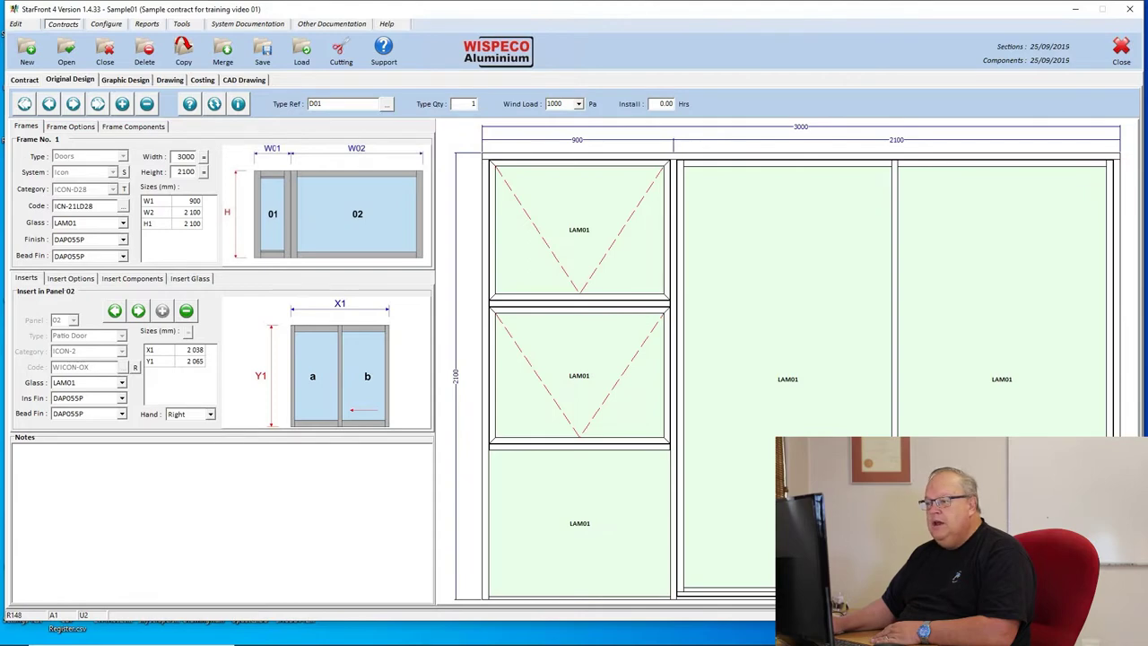
left_click(190, 414)
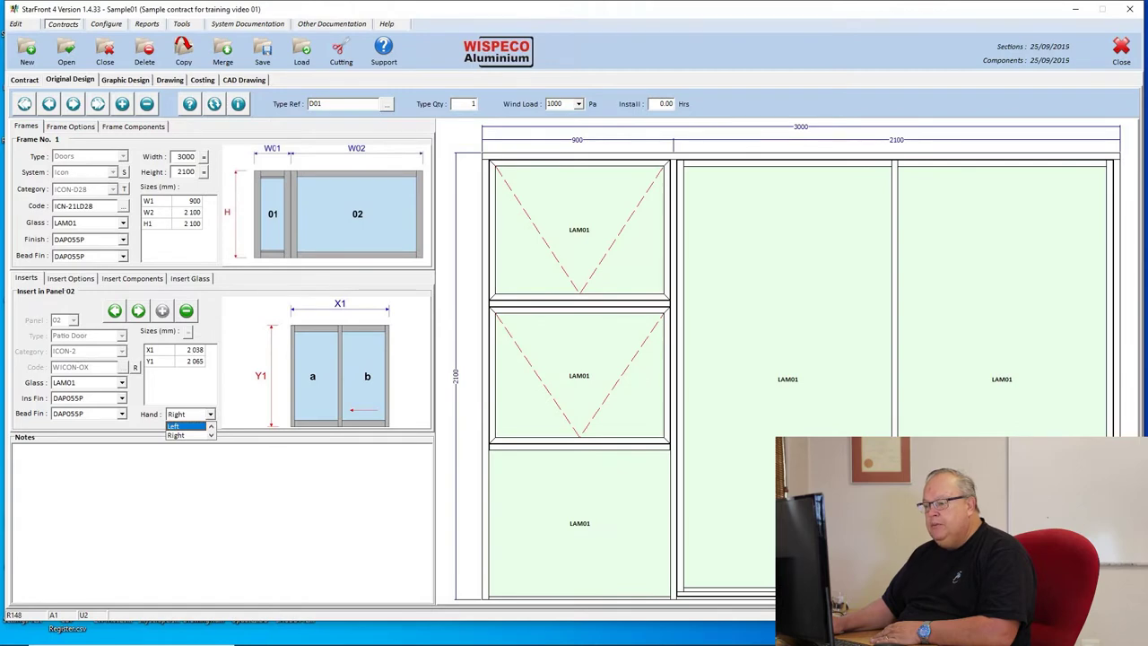
left_click(178, 426)
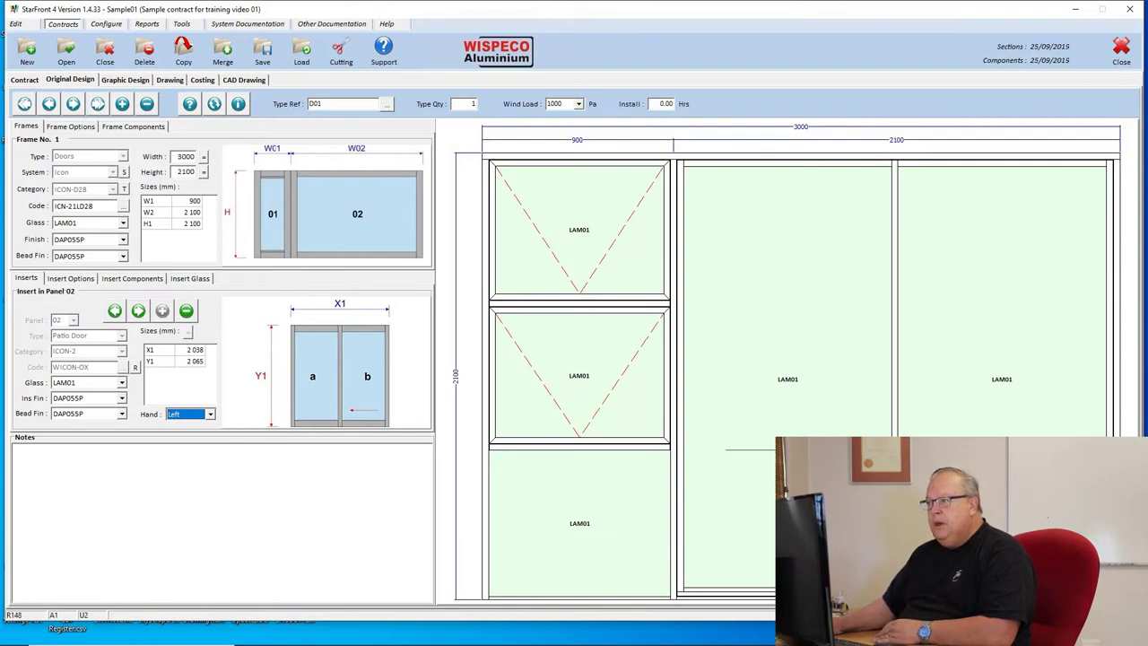
Add a new type after D01, accepting the automatic correction of the insert transom and interlock.
left_click(122, 103)
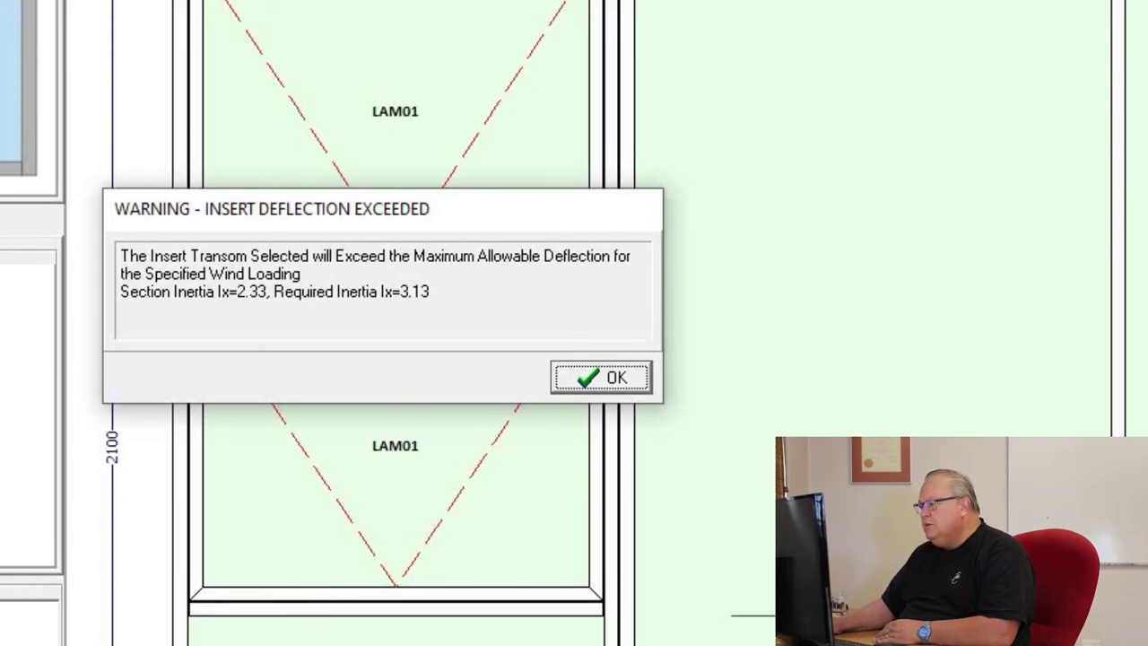
key("Return")
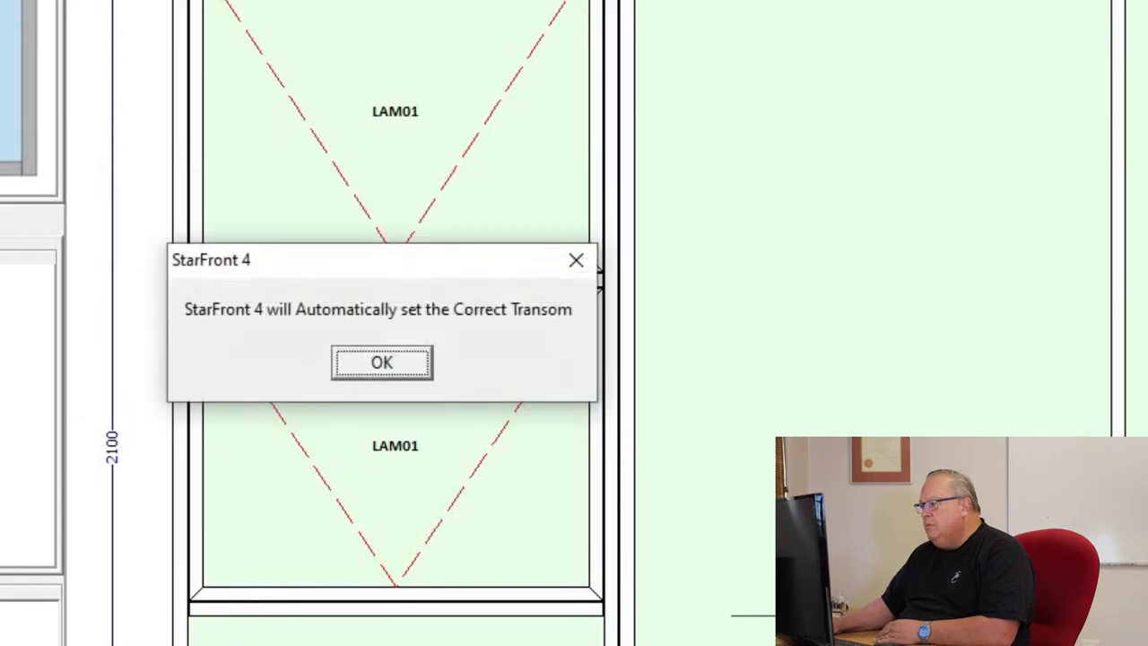
key("Return")
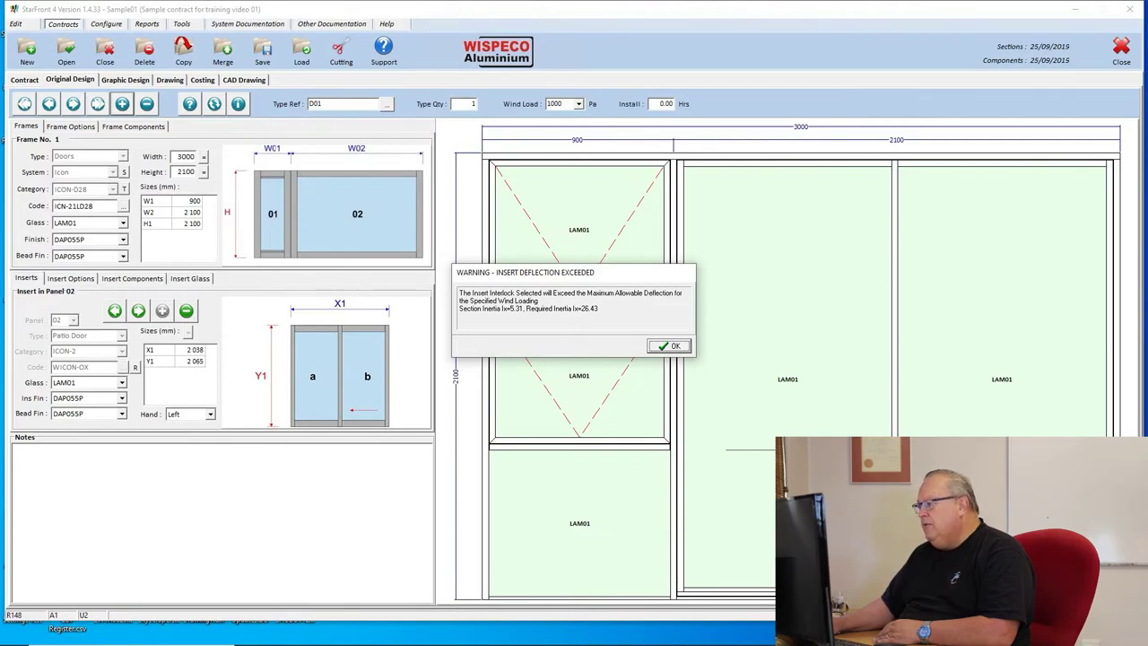
key("Return")
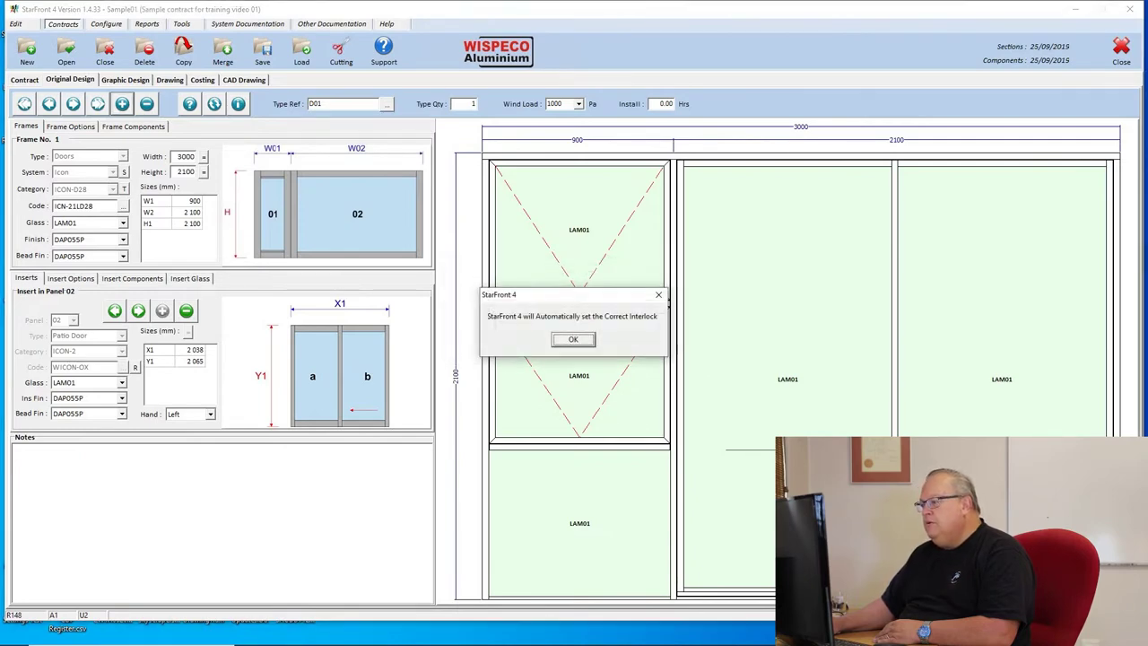
key("Return")
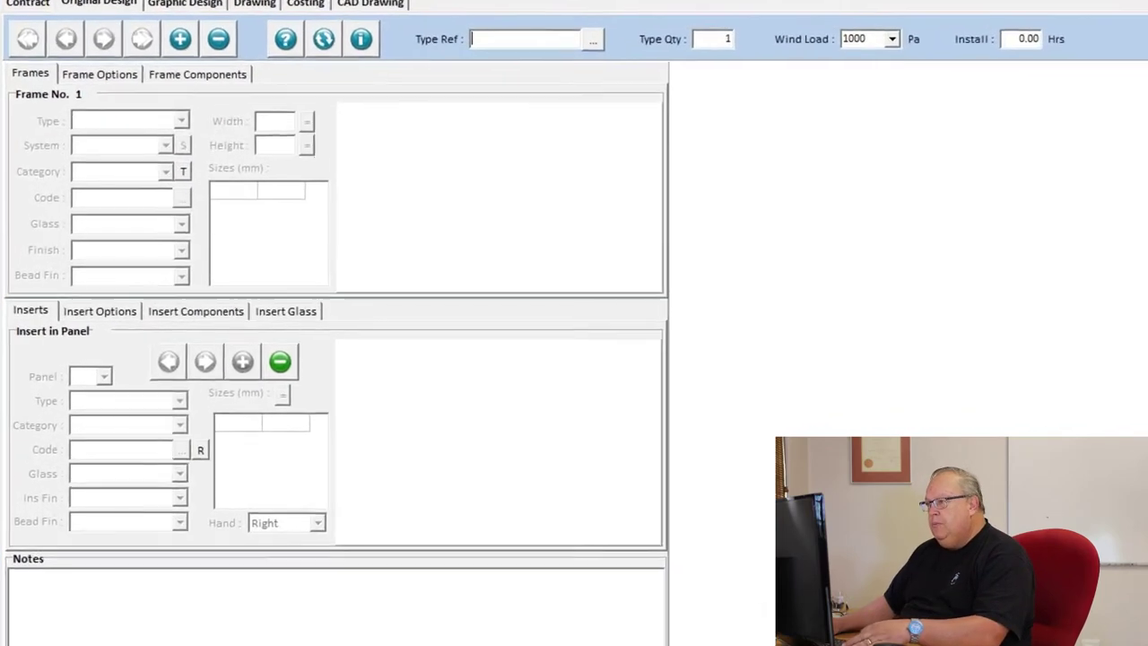
Enter type reference D02 and set its frame type to Doors with the WPalaceM sliding door system.
type("D02")
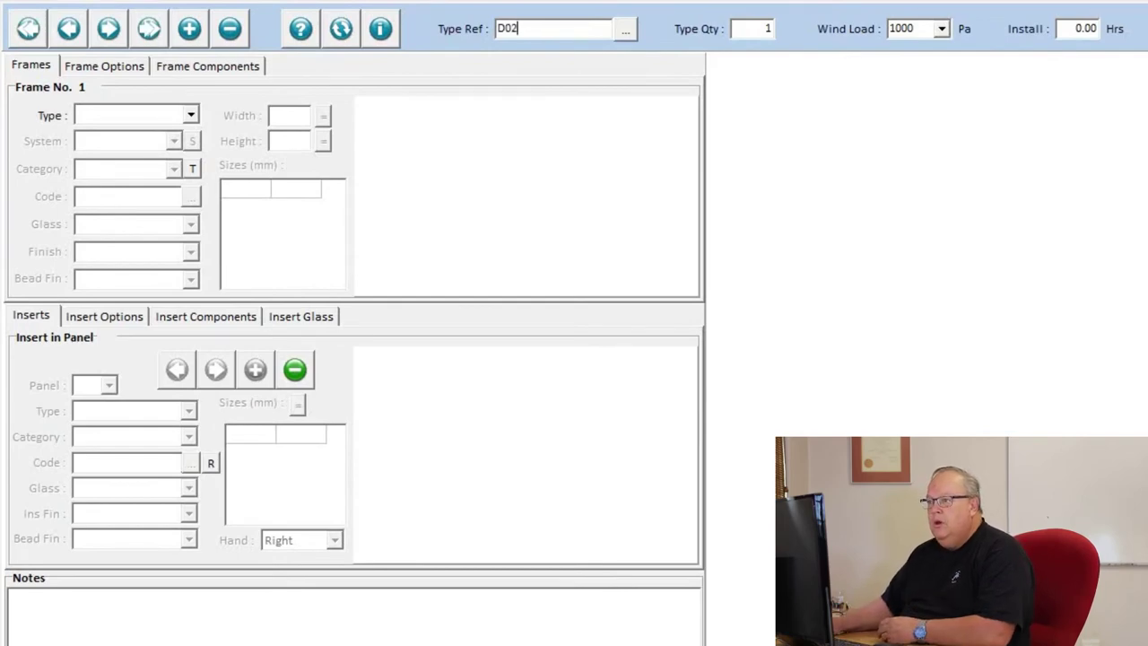
left_click(190, 115)
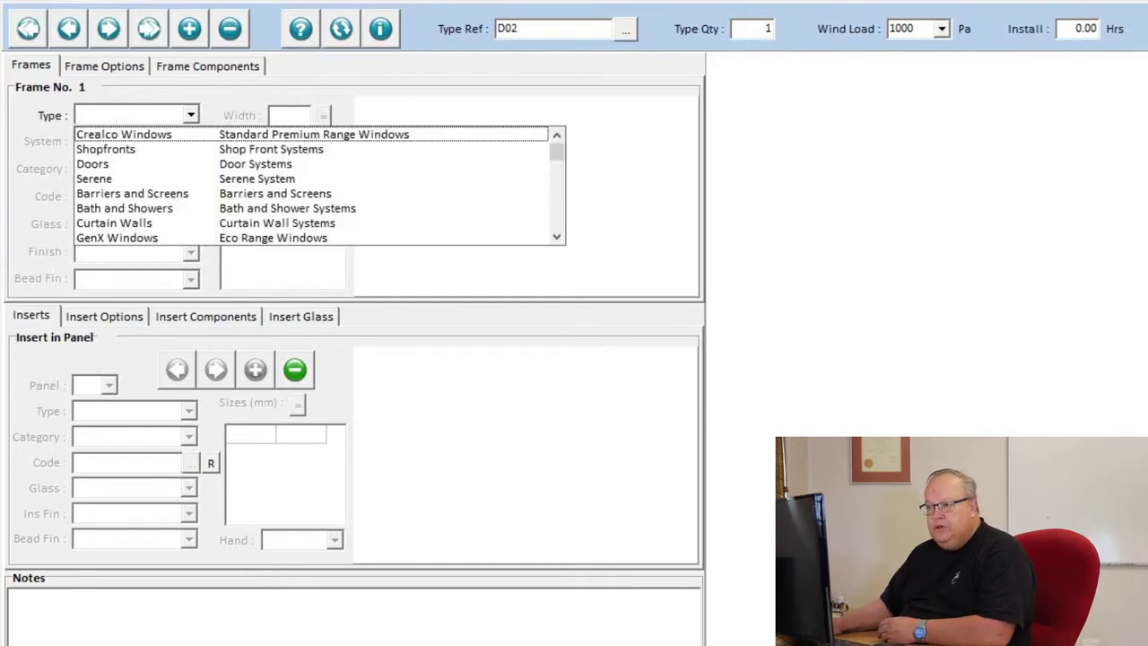
left_click(92, 163)
left_click(175, 141)
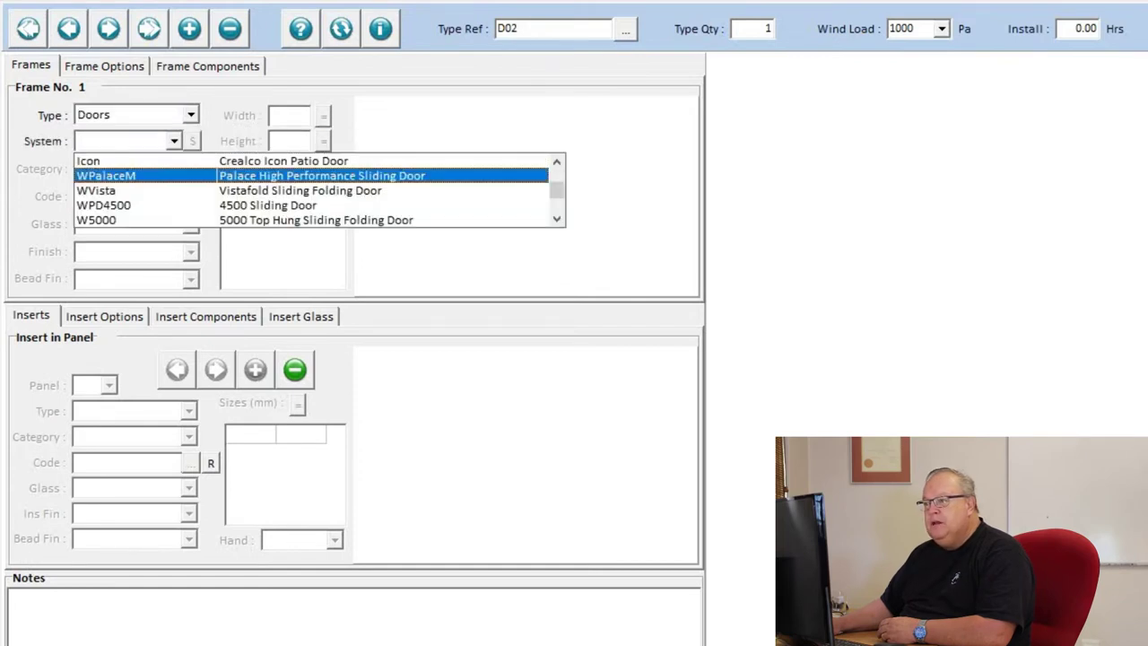
key("Return")
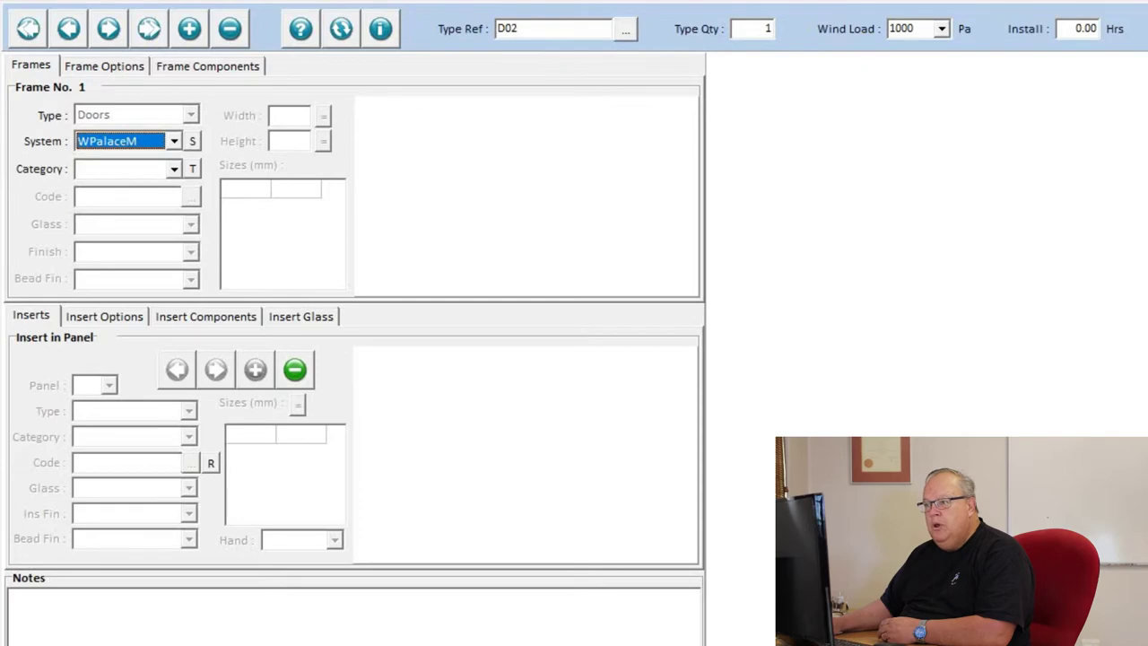
Set the D02 frame category to MPalace3 and choose the single-panel triple track frame WPM3-11.
key("Tab")
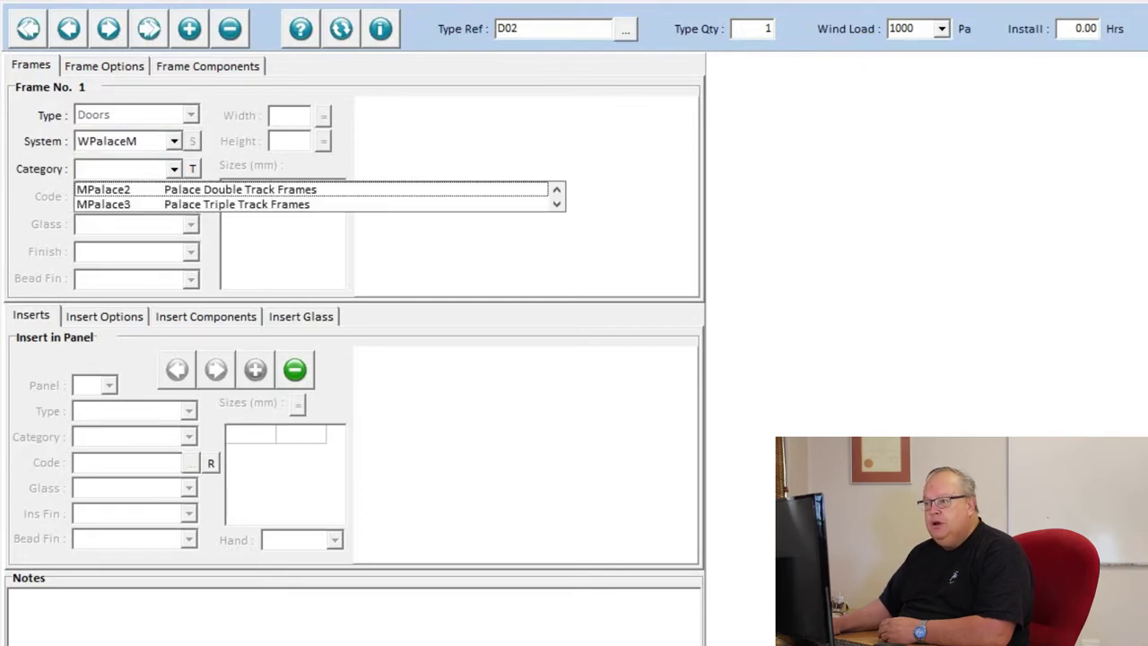
key("Down")
key("Return")
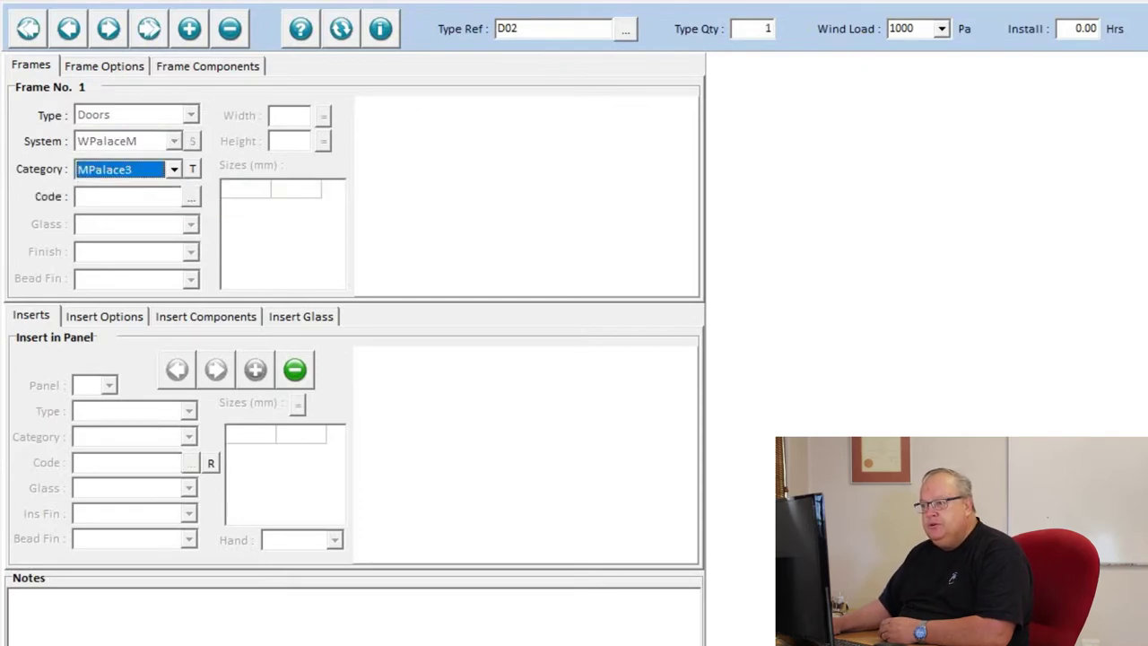
key("Tab")
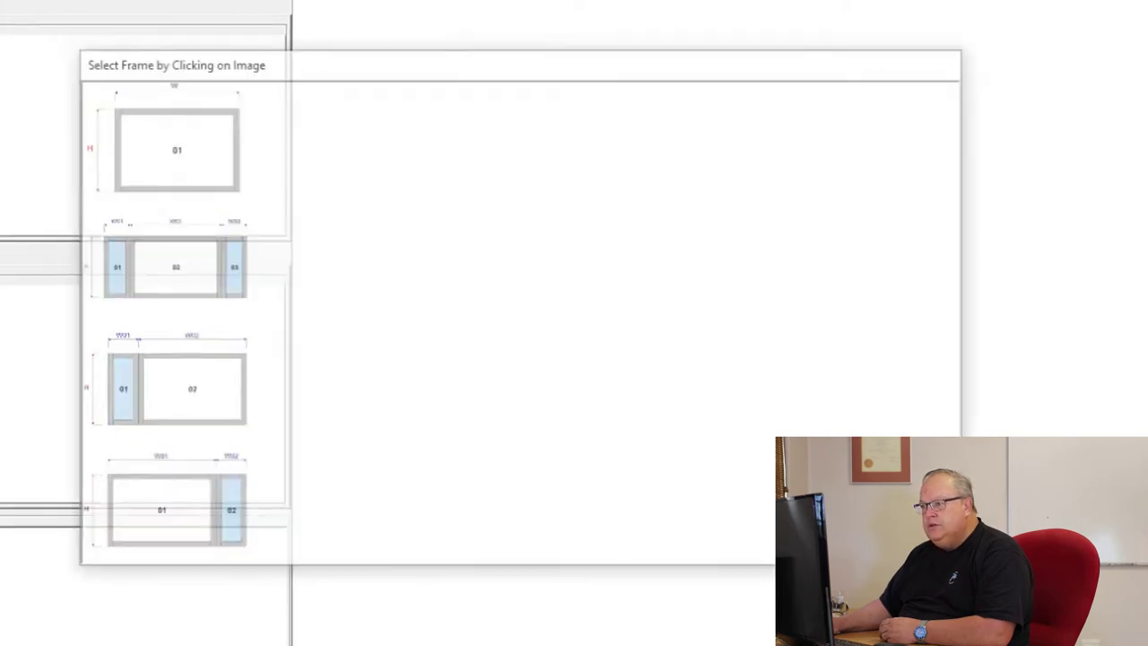
left_click(143, 144)
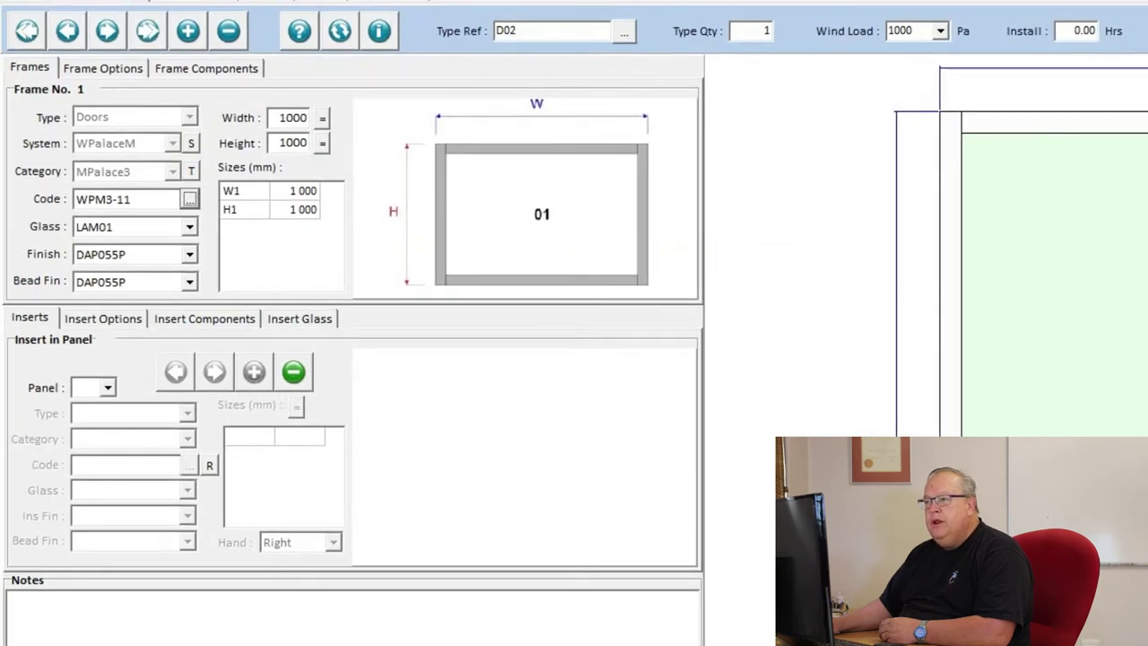
Set the D02 frame width to 4800 mm and its height to 2100 mm.
left_click(287, 117)
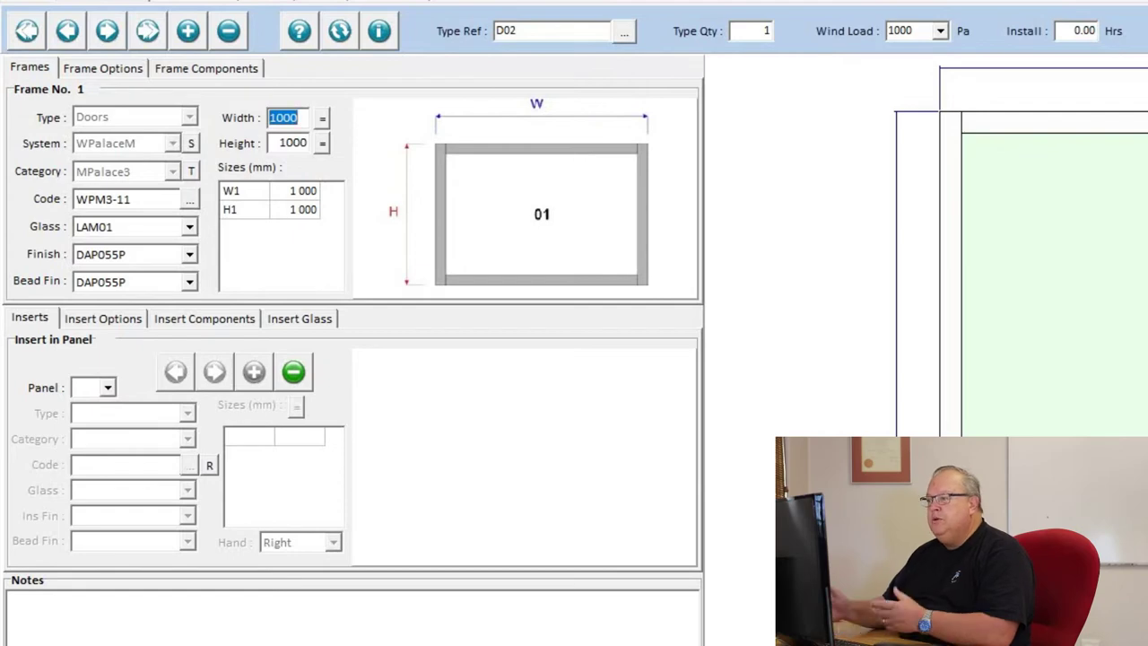
type("4800")
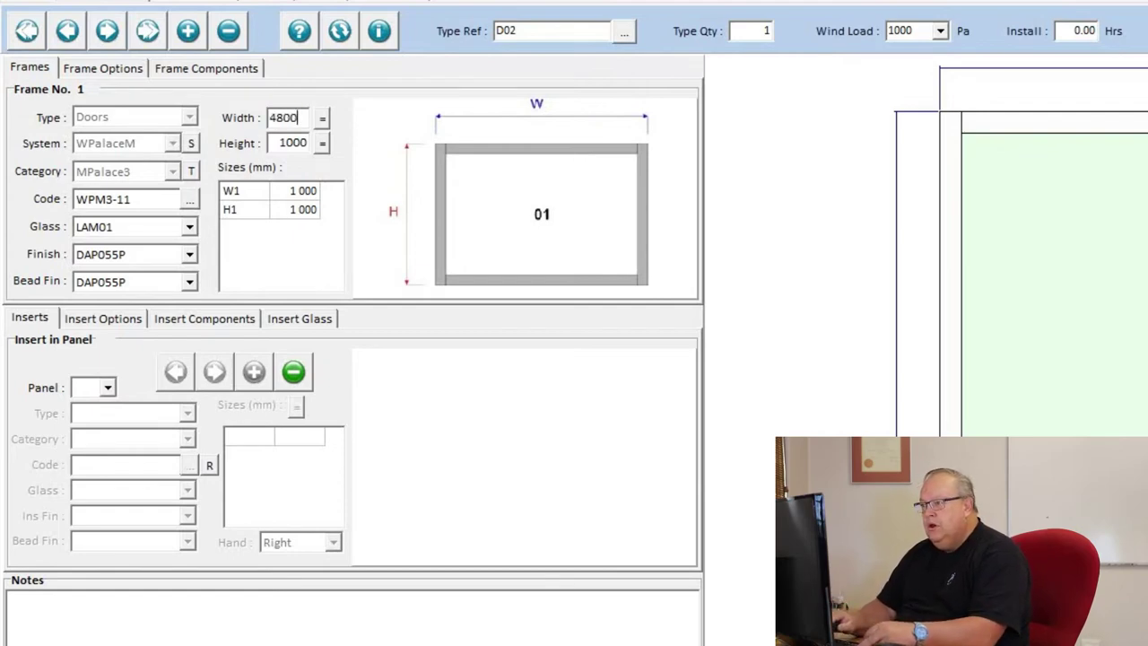
key("Tab")
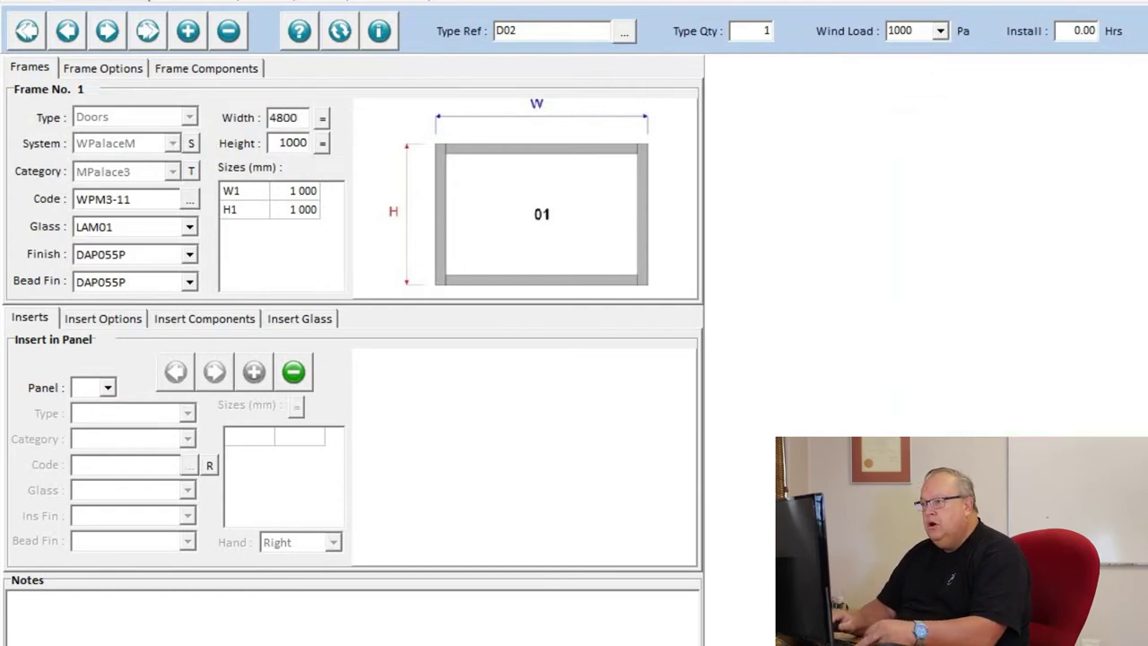
type("2100")
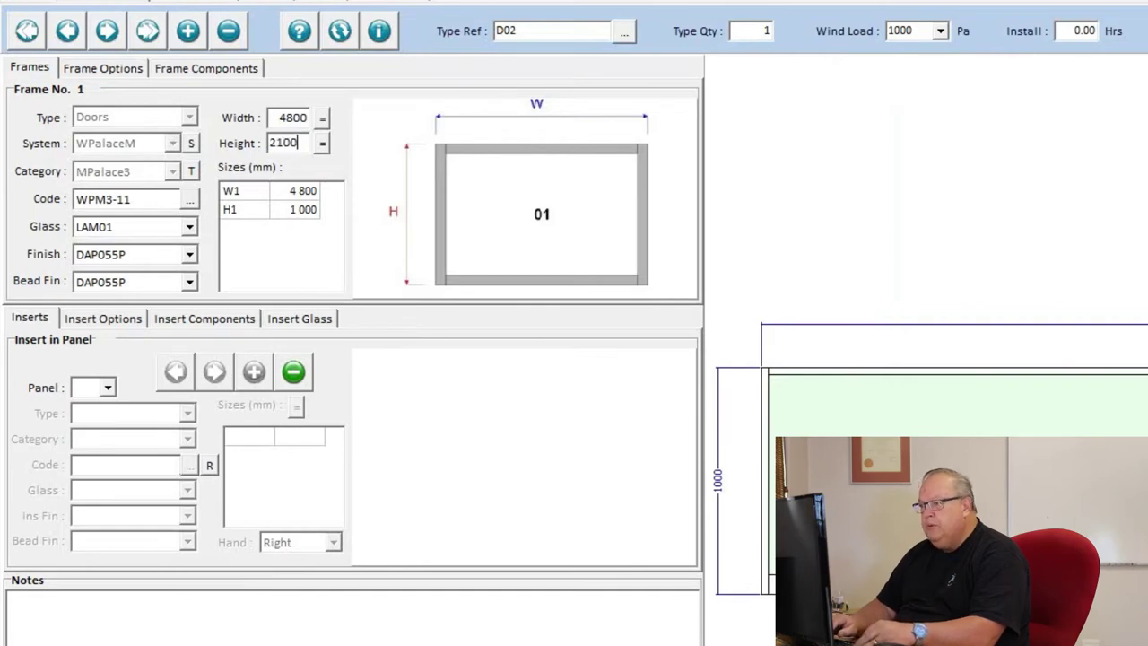
key("Tab")
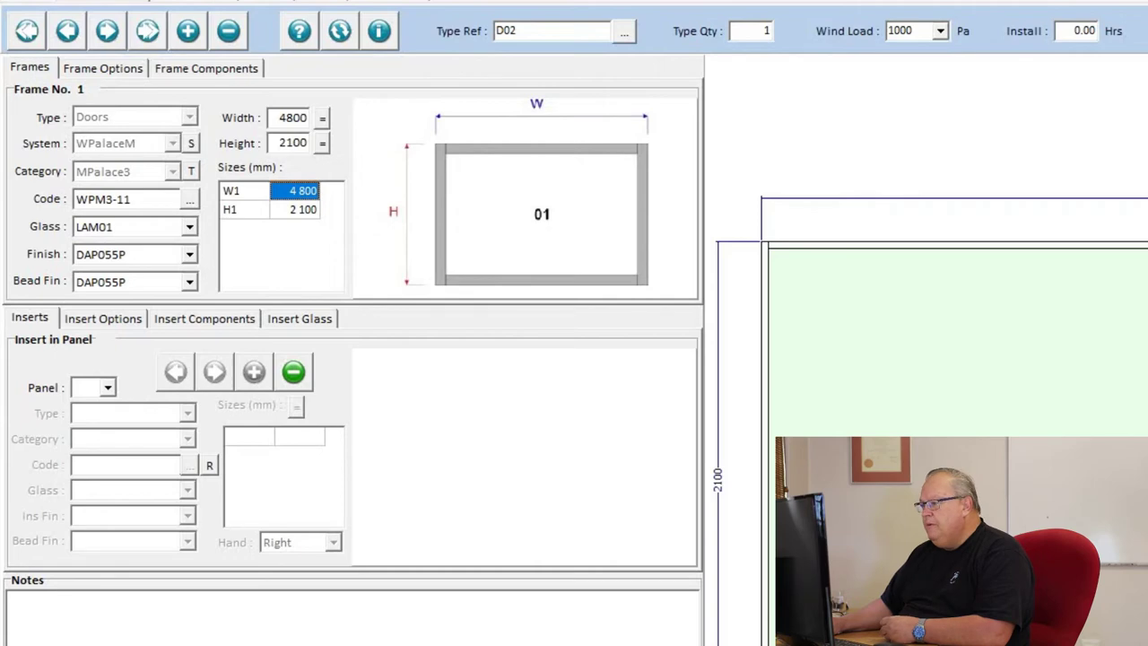
Start an insert in panel 01 of D02 and set its type to Sliding Door.
key("Tab")
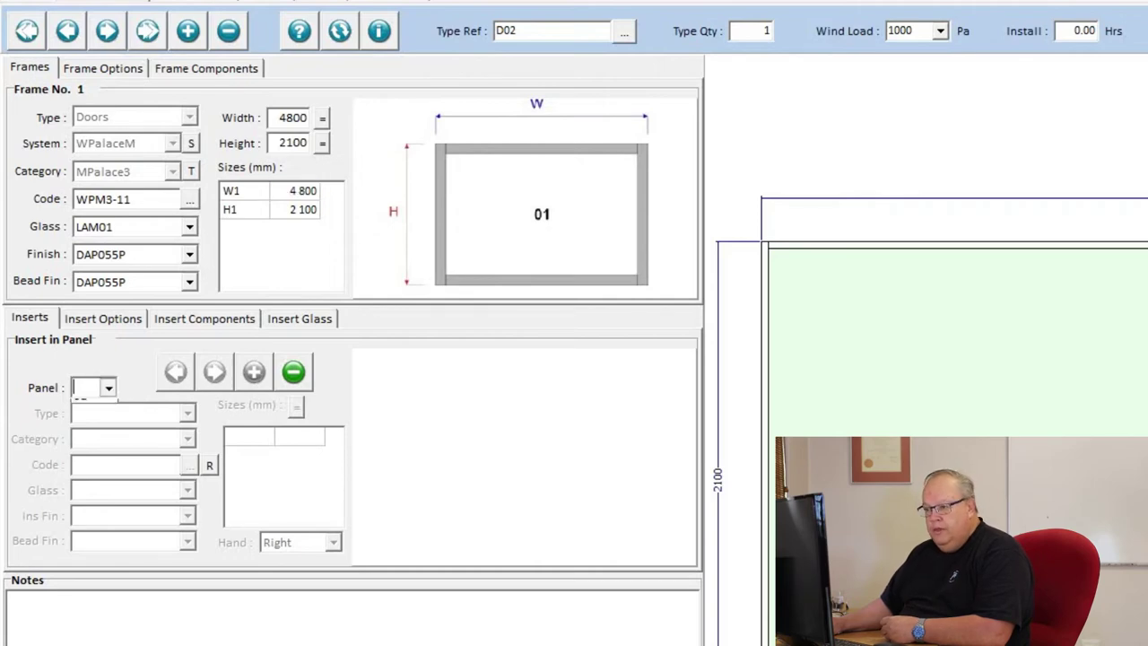
key("alt+Down")
key("Down")
key("Return")
key("Tab")
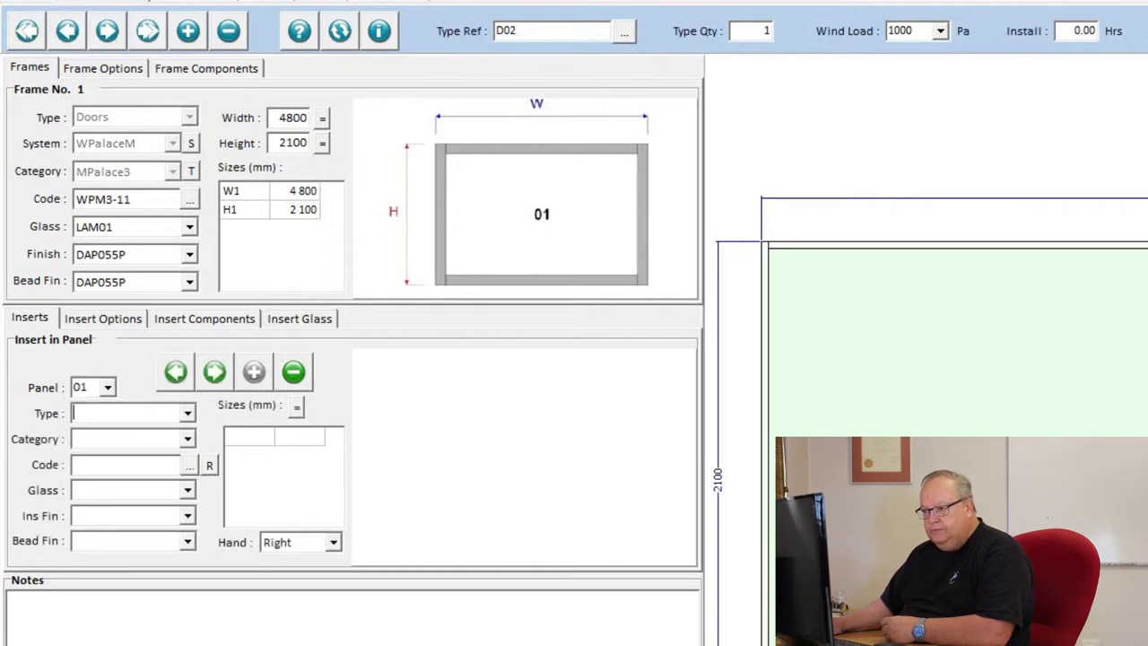
key("alt+Down")
key("Down")
key("Return")
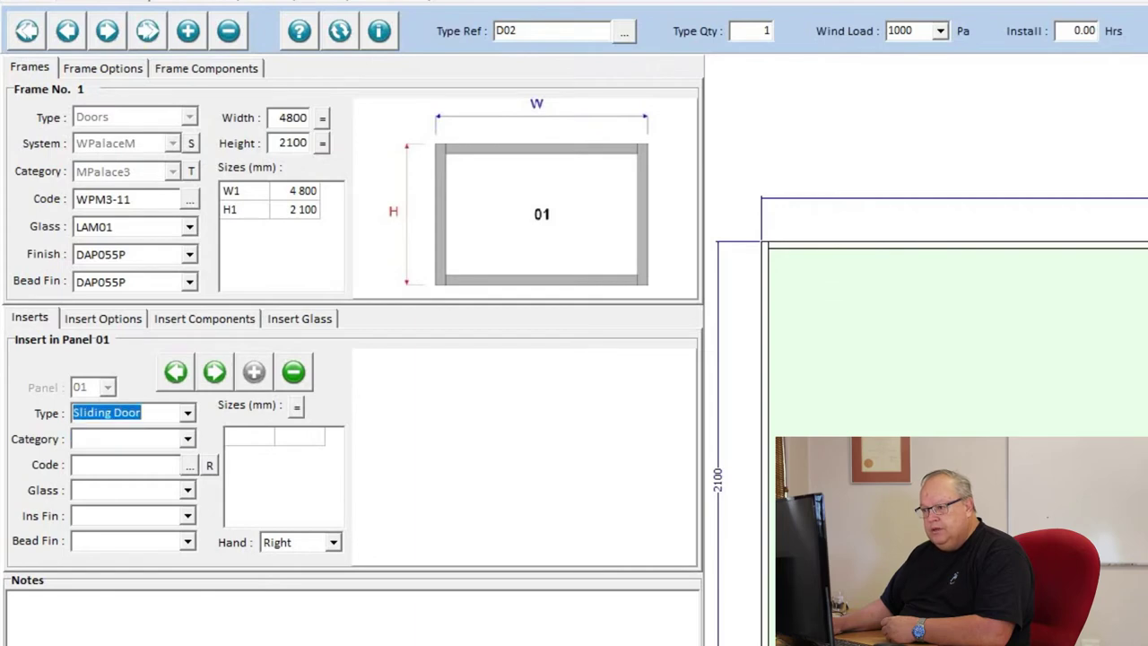
Set the insert category to MPalace-T2 and choose the six-panel sliding insert WPM-M6P for panel 01.
key("Tab")
key("alt+Down")
key("Down")
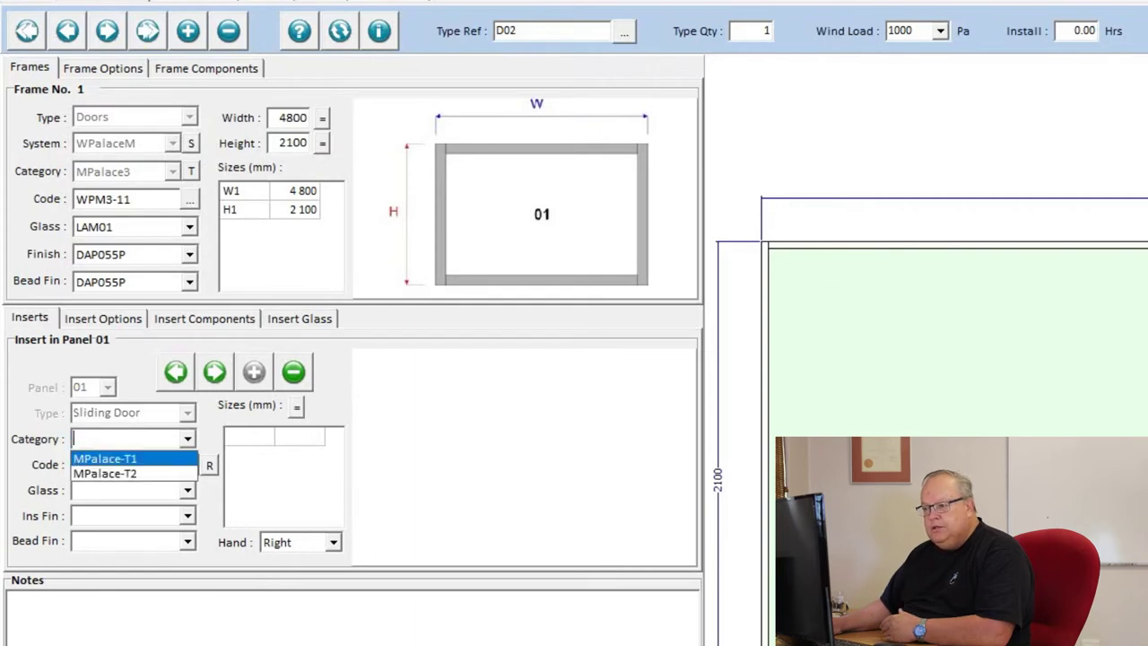
key("Down")
key("Return")
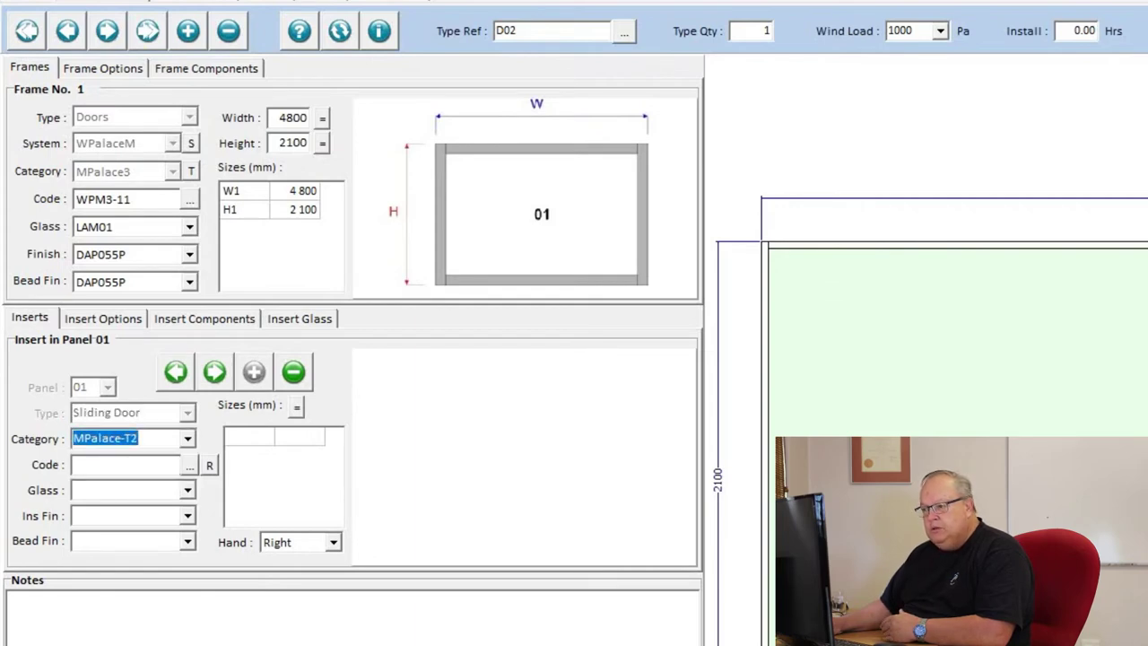
left_click(189, 465)
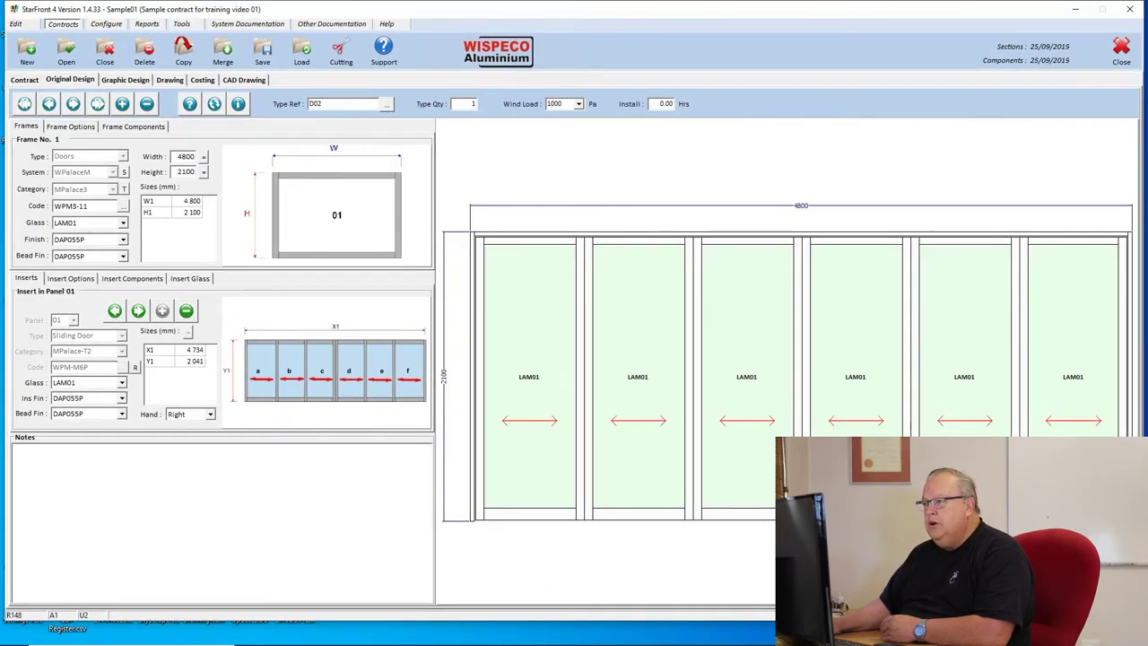
Run the design check on D02 and add a new type with the reference D03.
left_click(190, 103)
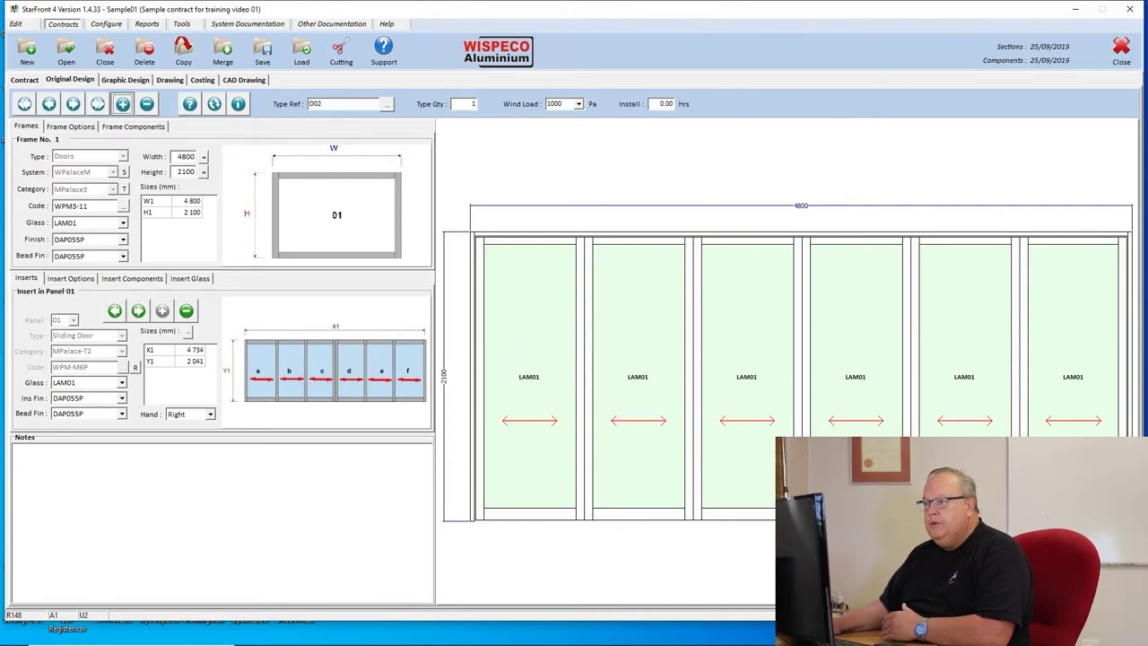
left_click(122, 103)
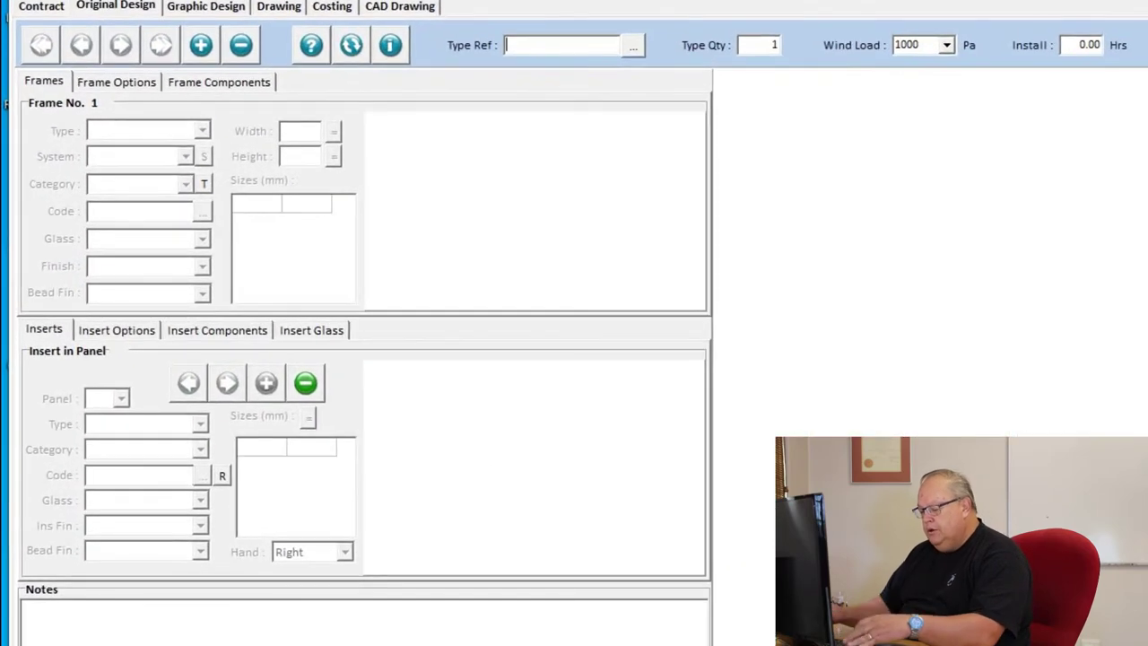
type("D03")
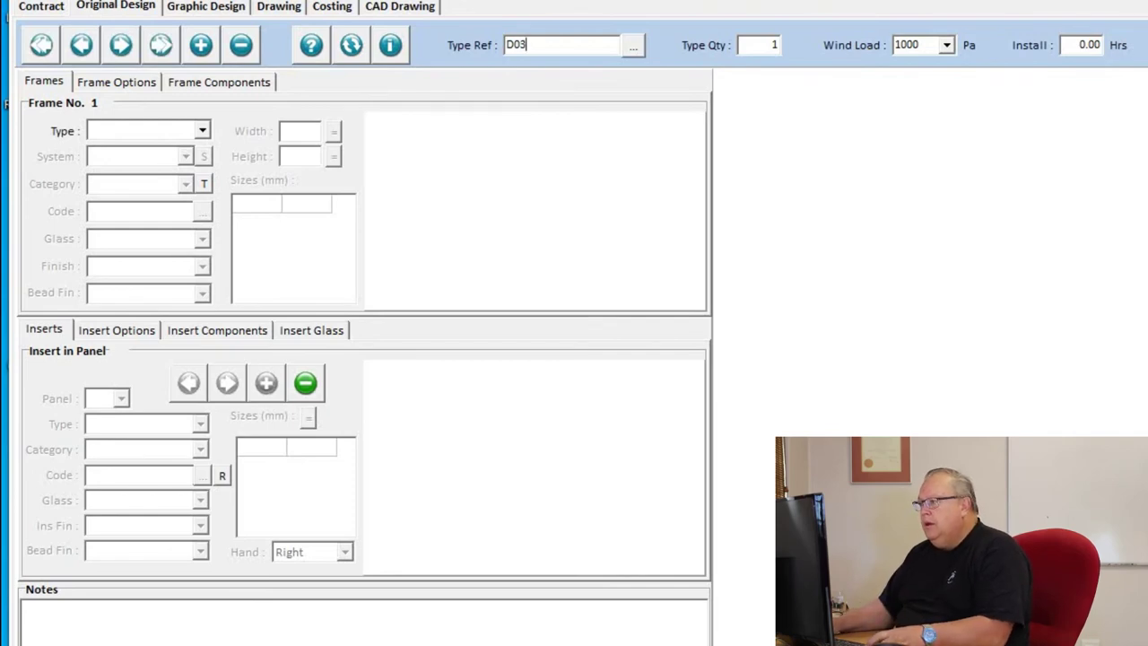
key("Tab")
key("Tab")
key("Tab")
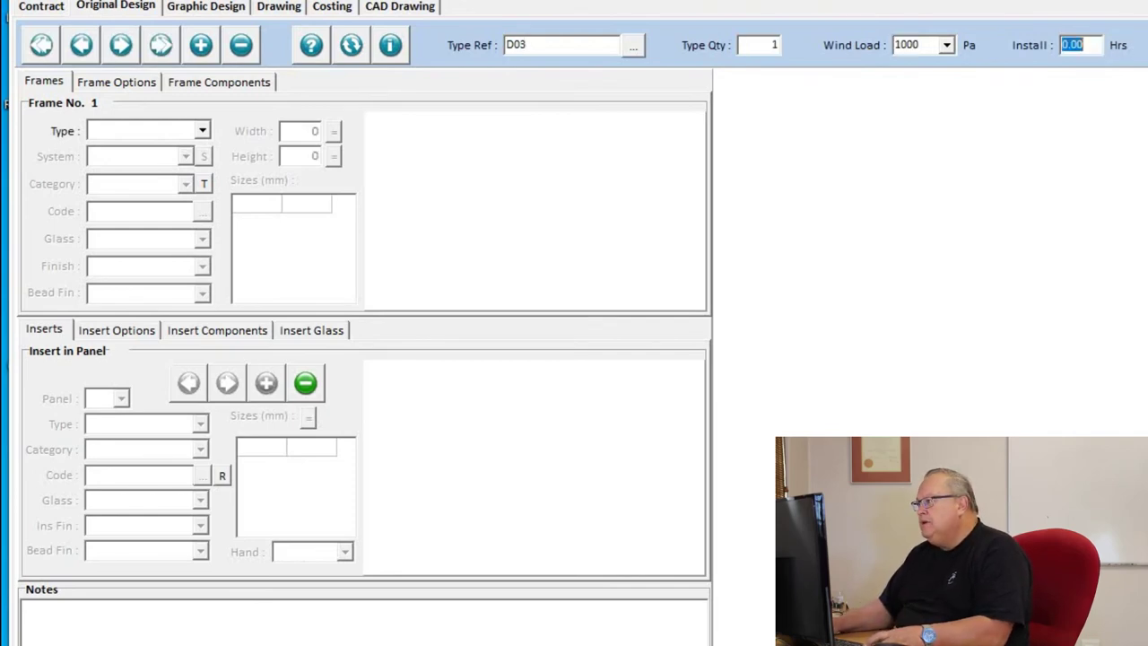
Set the D03 frame type to Doors, system to WVista and category to Vista, using the single-panel frame WVF-11.
left_click(202, 131)
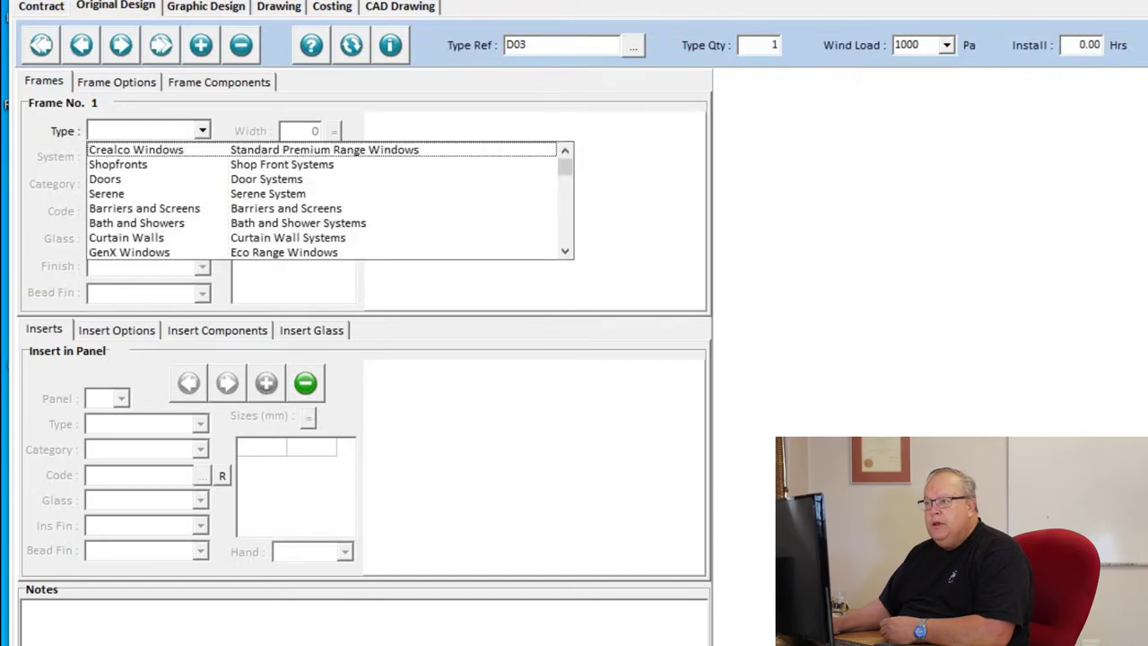
left_click(105, 179)
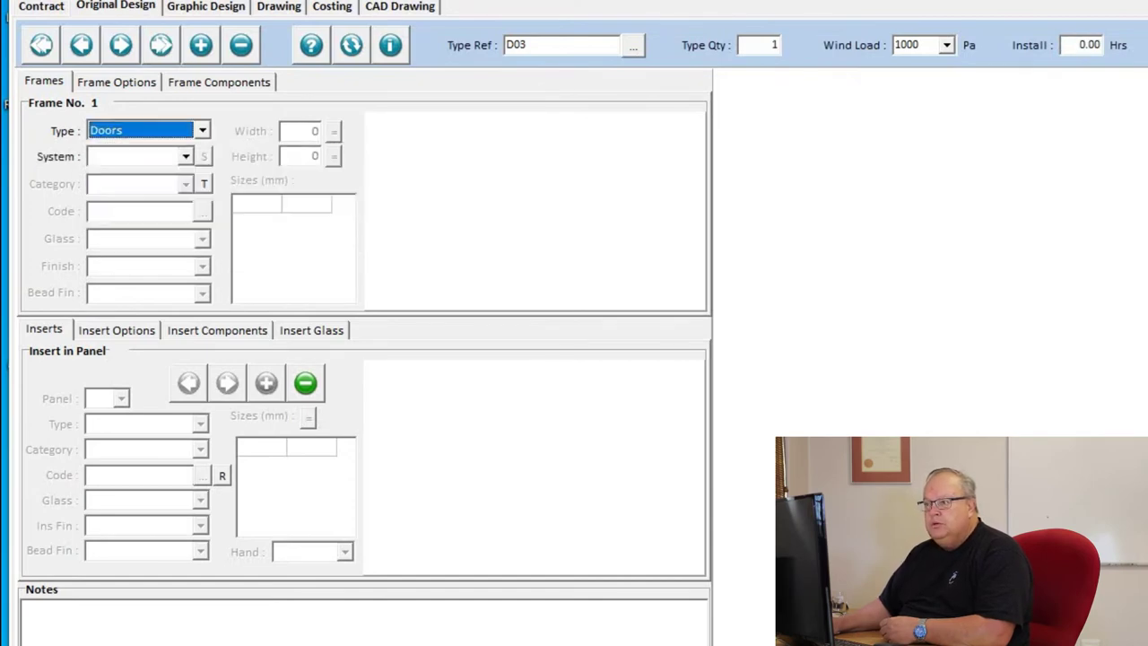
left_click(186, 156)
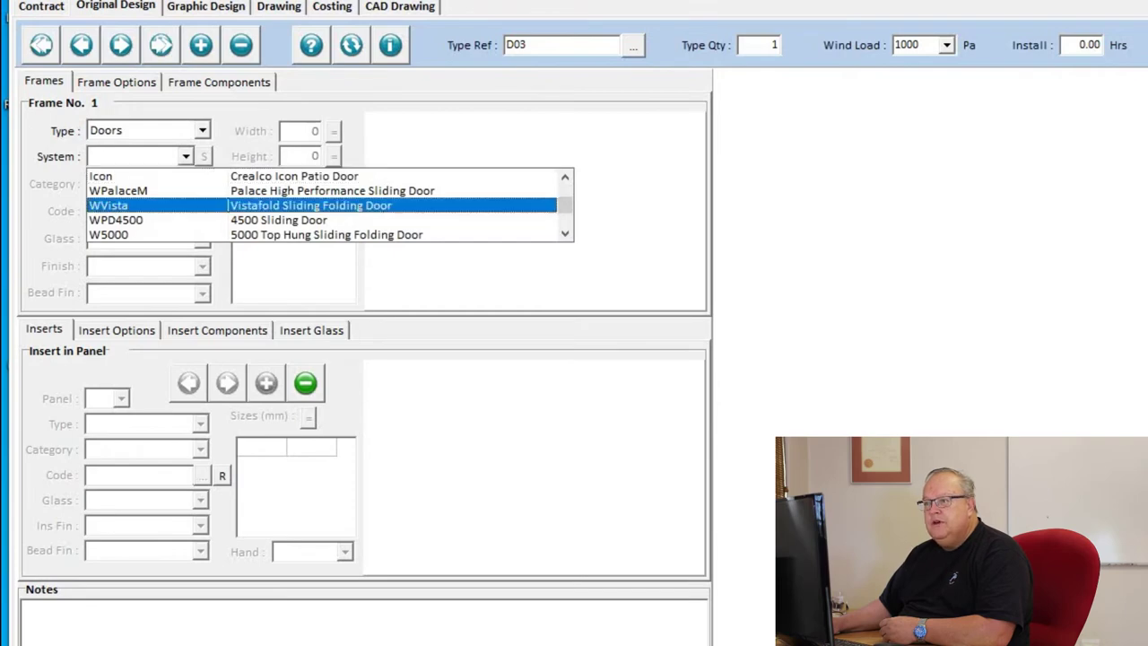
left_click(108, 205)
left_click(186, 183)
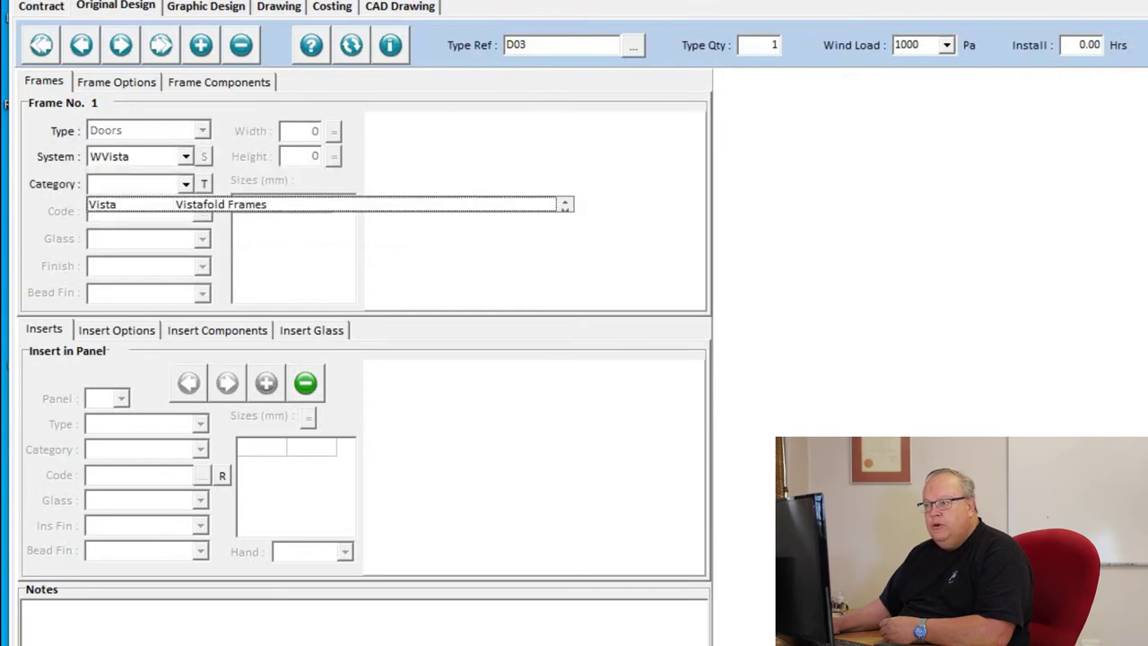
left_click(135, 205)
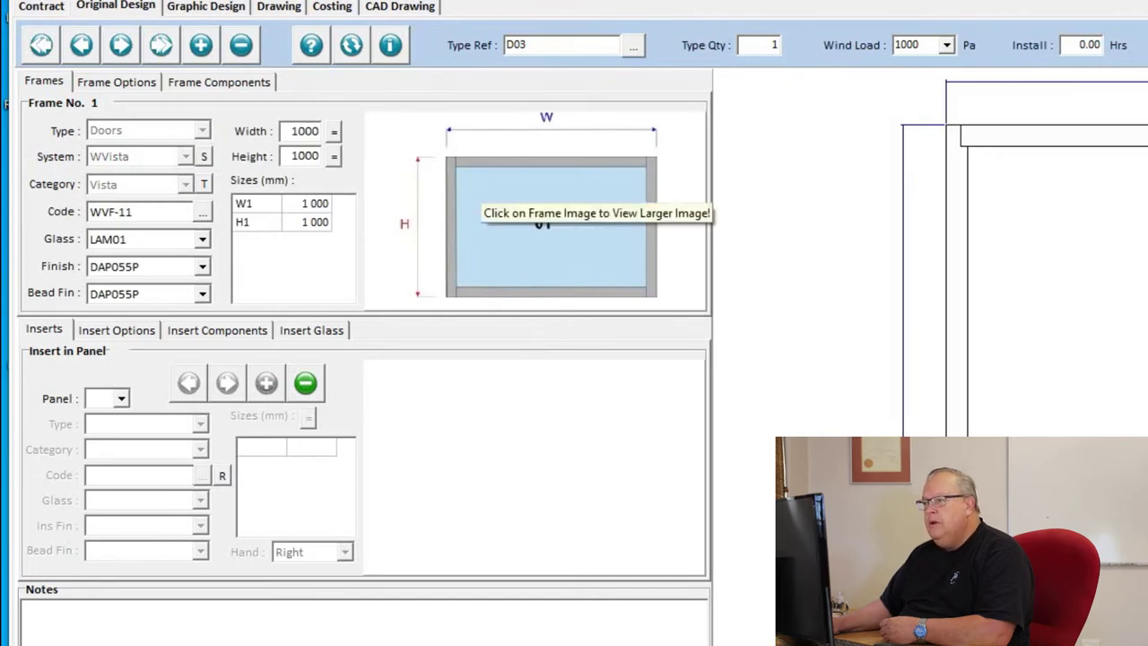
Set the D03 frame width to 3200 mm and its height to 2200 mm.
double_click(296, 131)
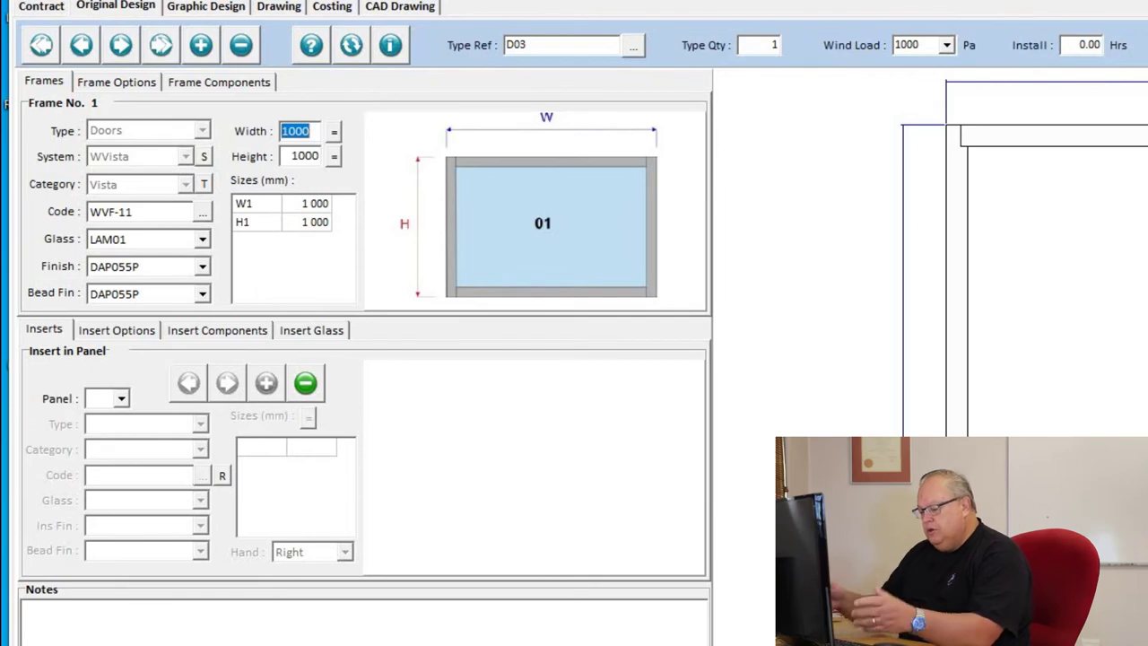
type("3200")
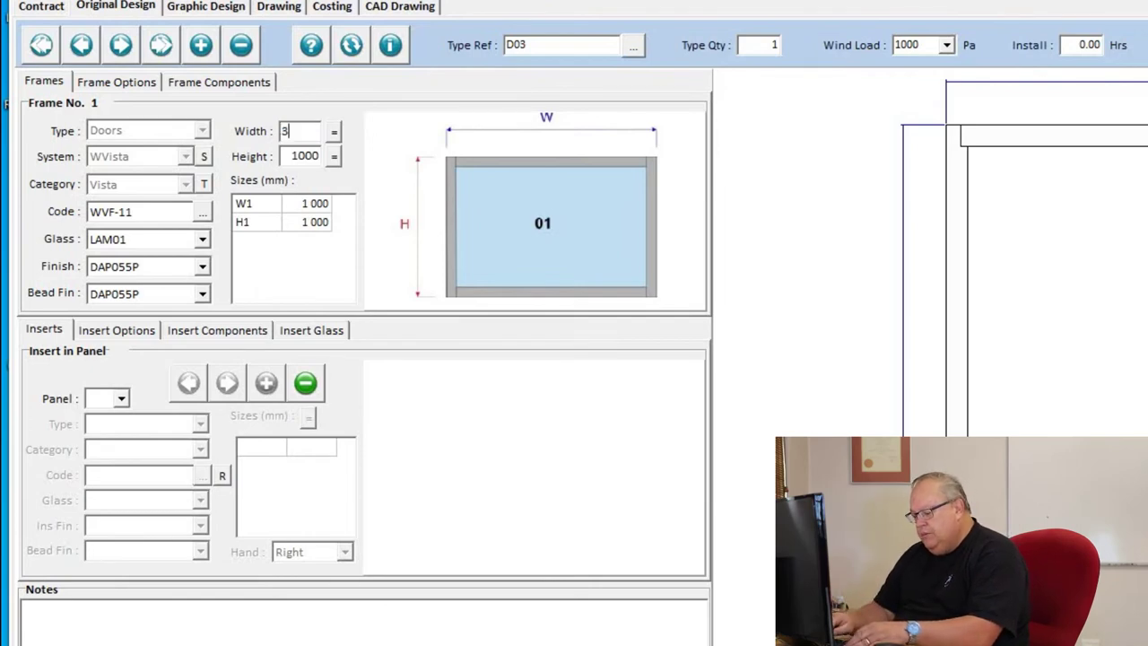
key("Tab")
type("2200")
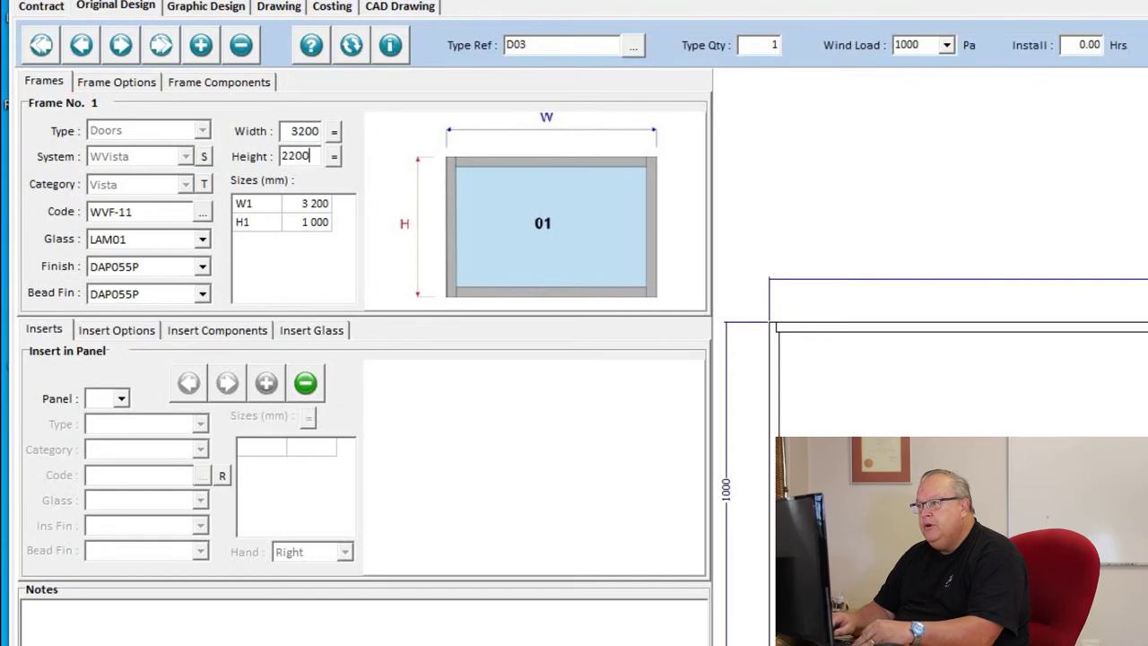
key("Tab")
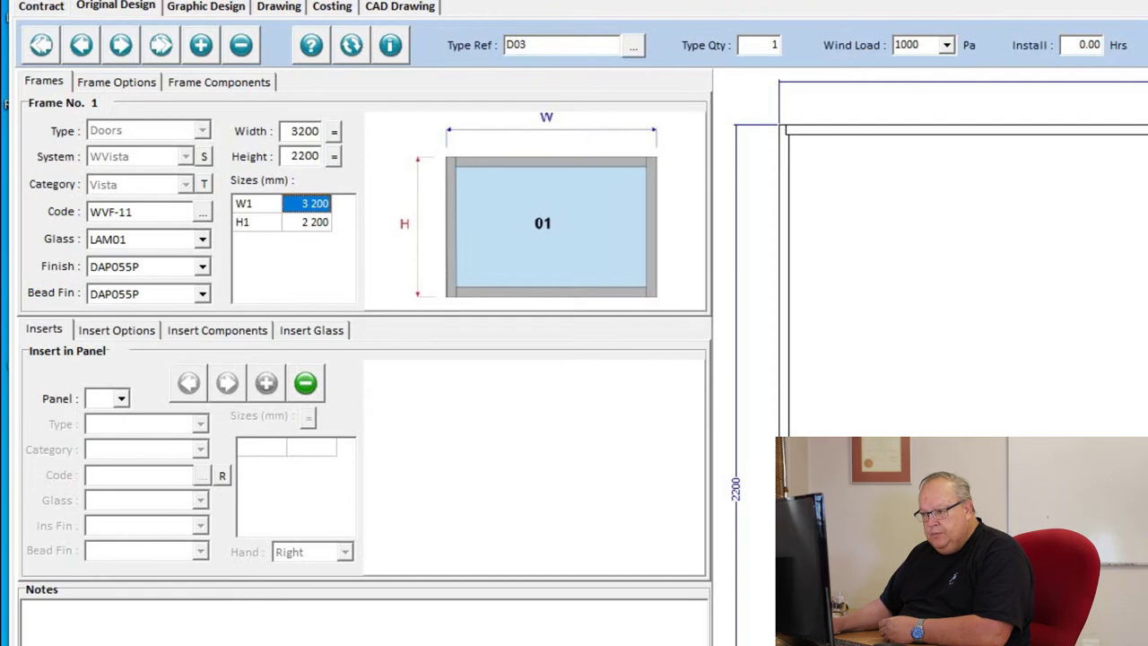
Start an insert in panel 01 of D03 and set its type to Sliding Folding Door.
key("Tab")
key("Down")
key("Tab")
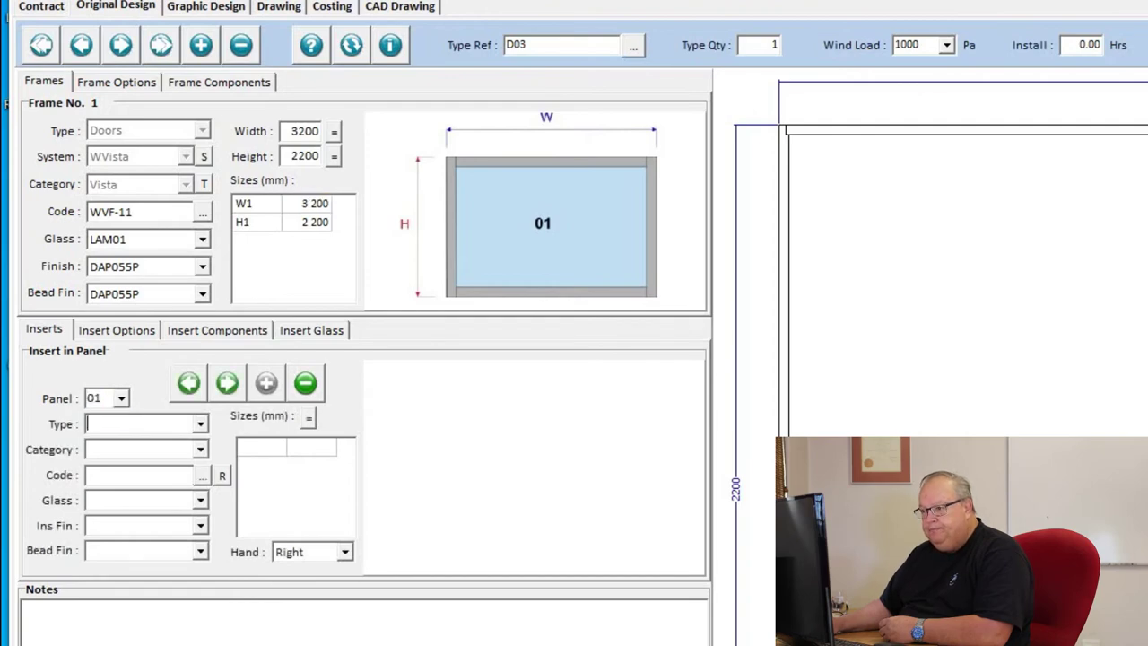
key("alt+Down")
key("Escape")
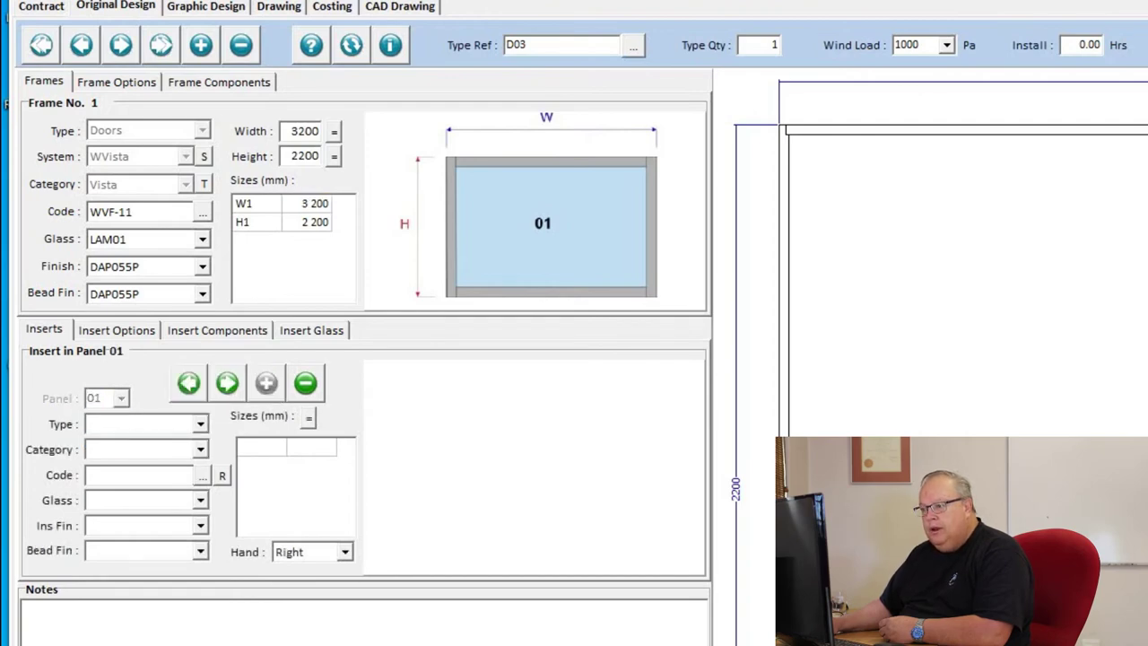
key("alt+Down")
key("Return")
key("Tab")
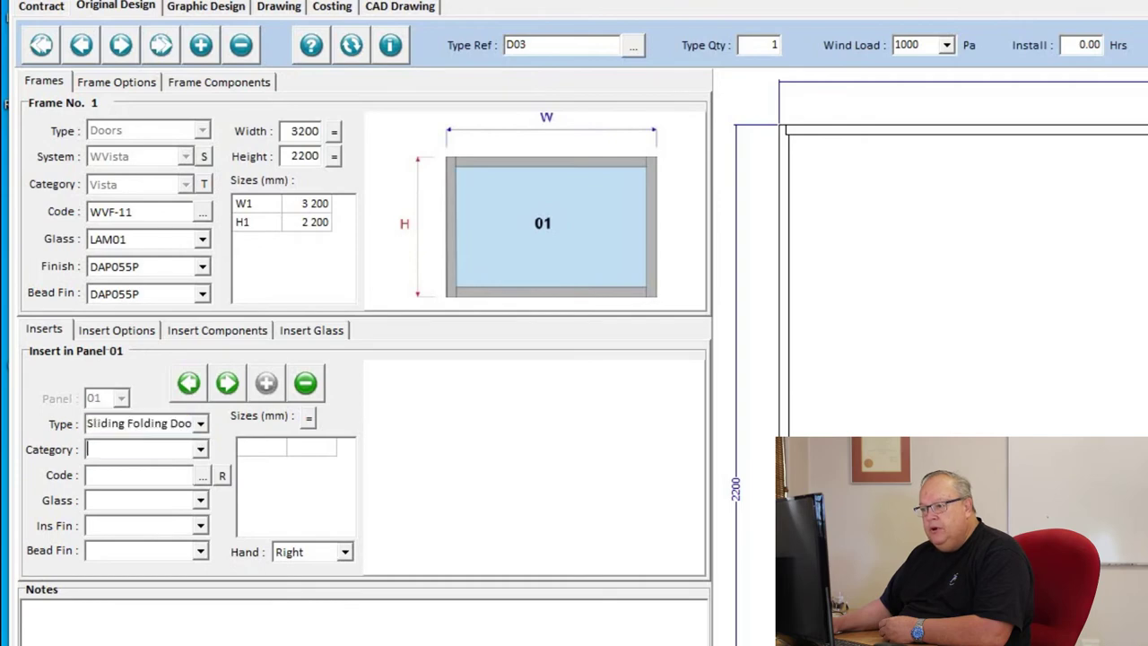
Review the available Vistafold insert categories for panel 01, from Vista-1 through VistaM-2.
key("alt+Down")
key("Down")
key("Down")
key("Down")
key("Down")
key("Down")
key("Down")
key("Down")
key("Down")
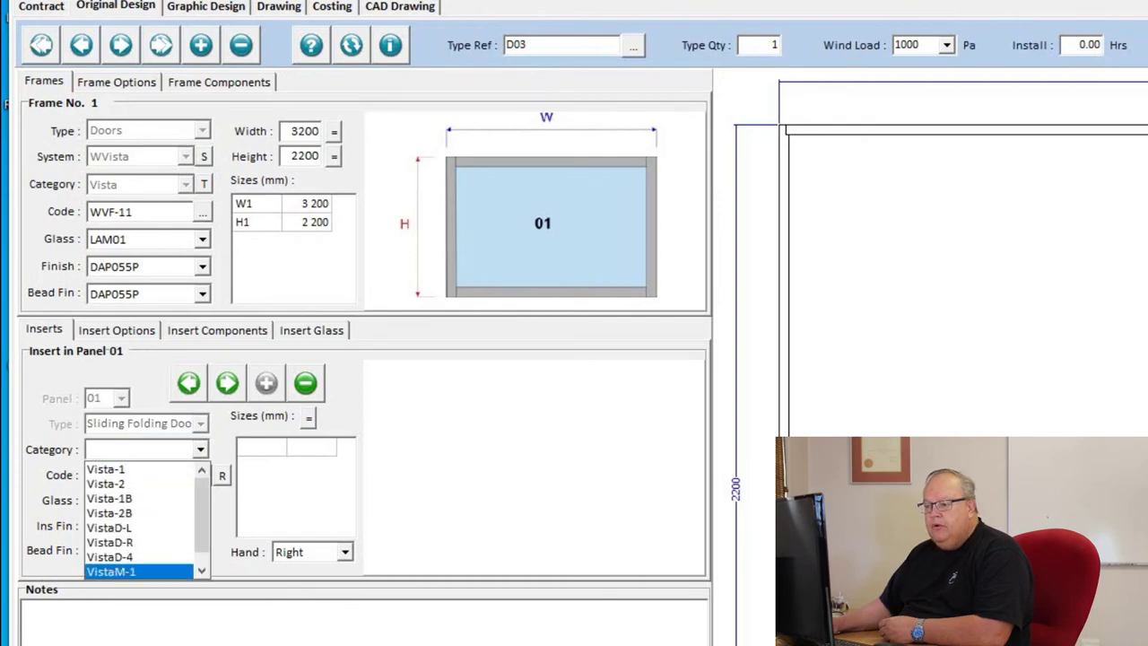
key("Up")
key("Up")
key("Up")
key("Up")
key("Up")
key("Up")
key("Up")
key("Down")
key("Down")
key("Down")
key("Down")
key("Down")
key("Down")
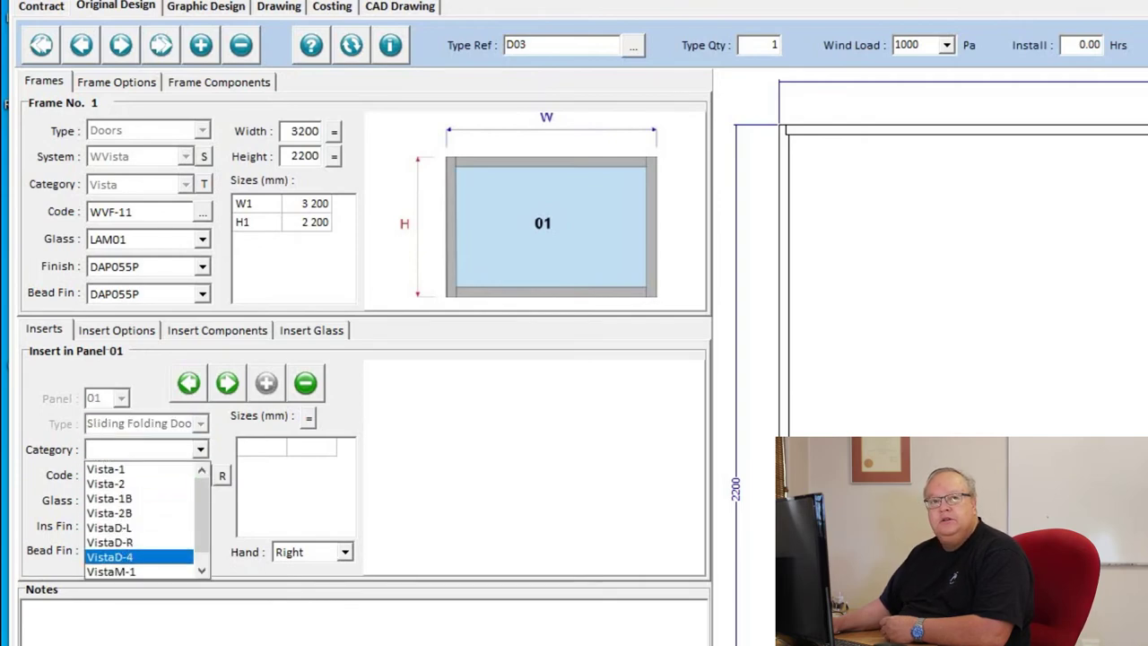
key("Up")
key("Up")
key("Up")
key("Up")
key("Up")
key("Up")
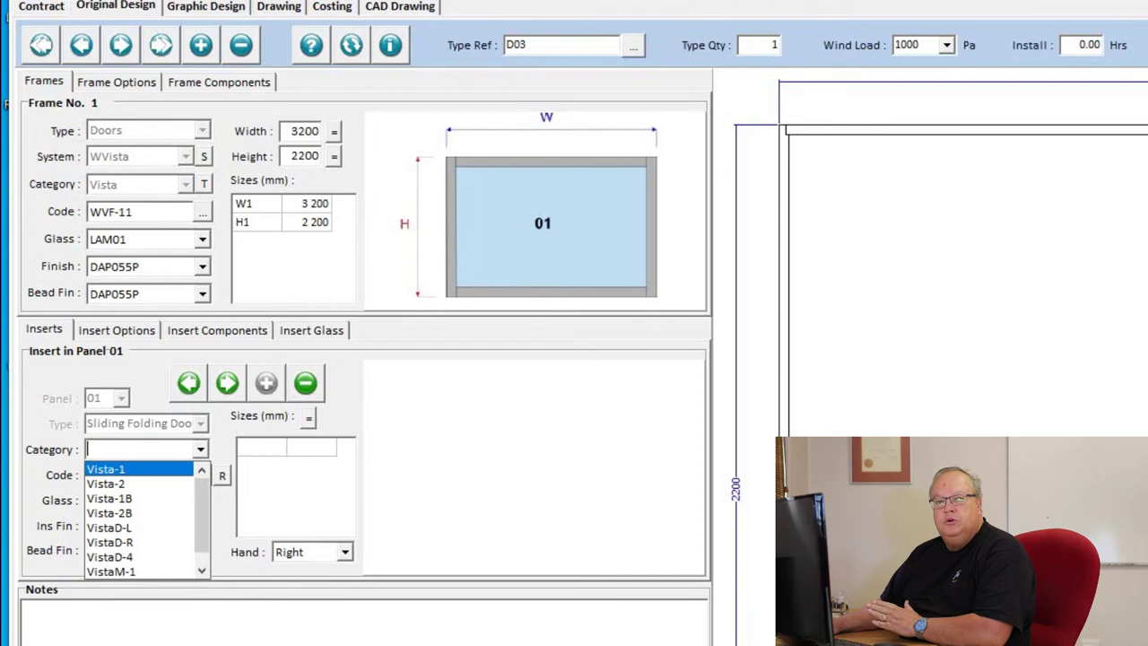
key("Down")
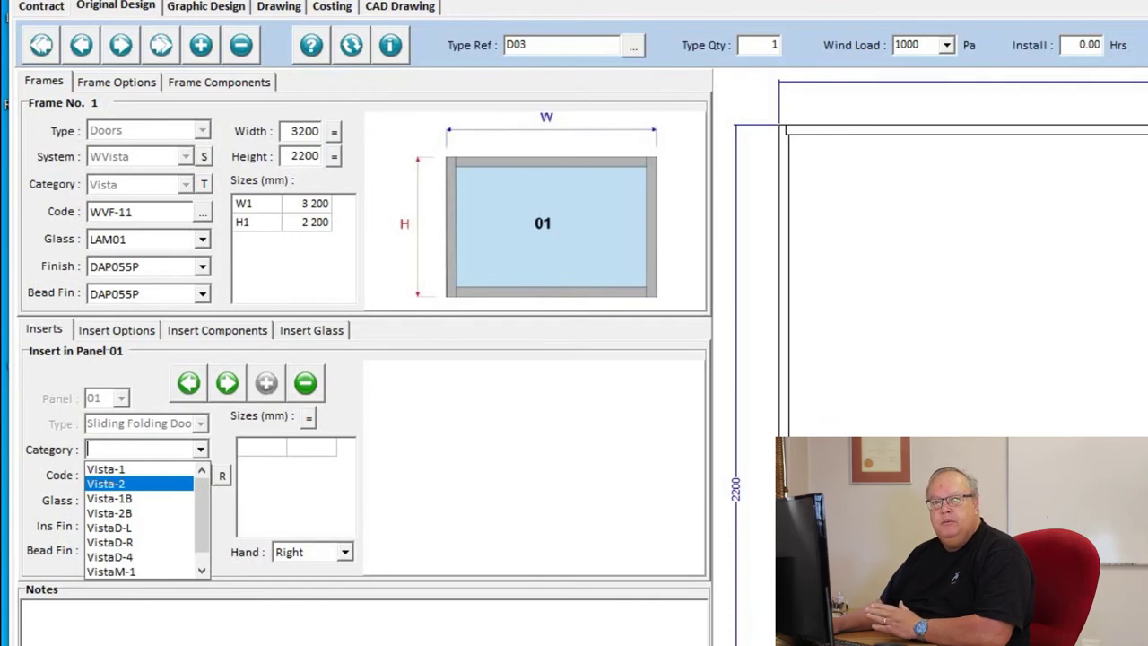
key("Down")
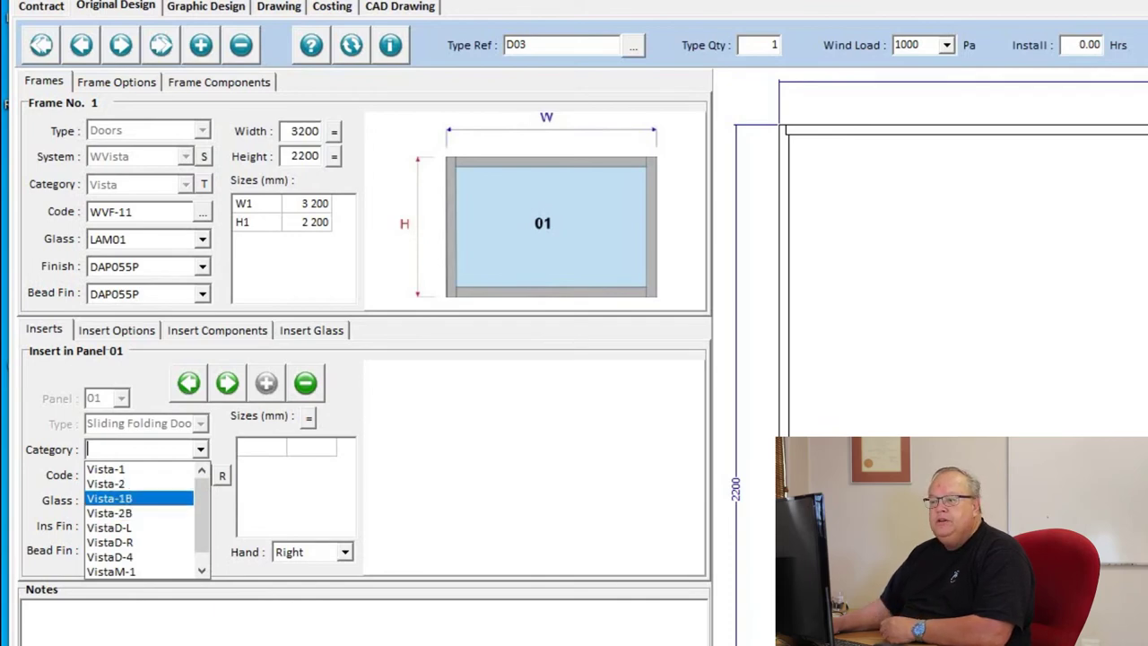
key("Down")
key("Up")
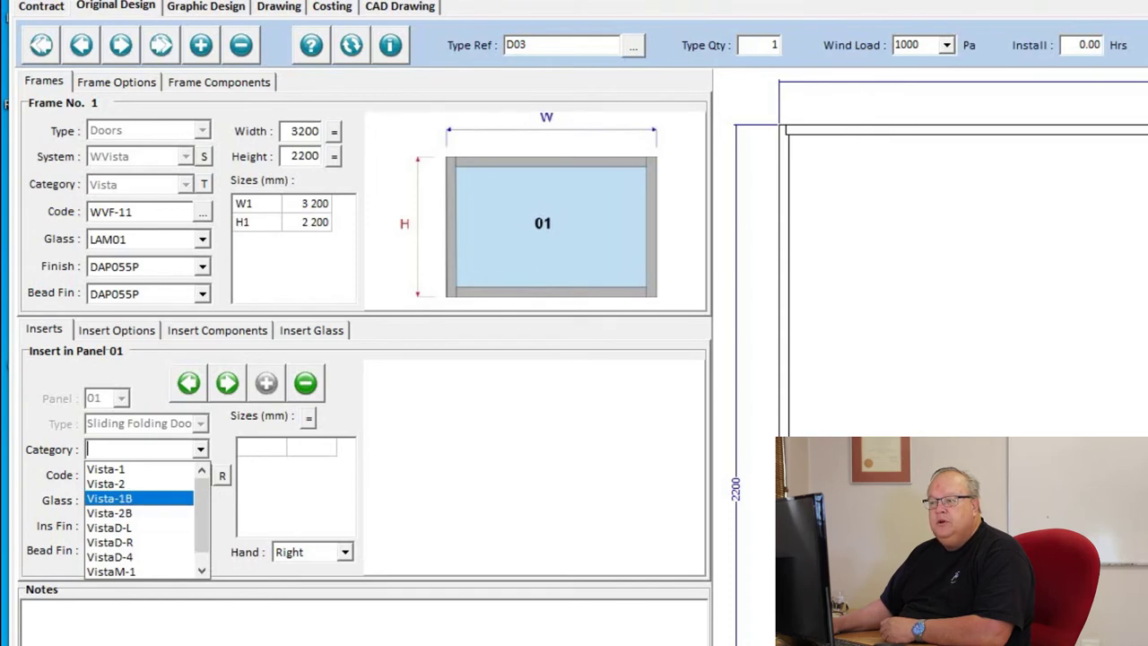
key("Down")
key("Up")
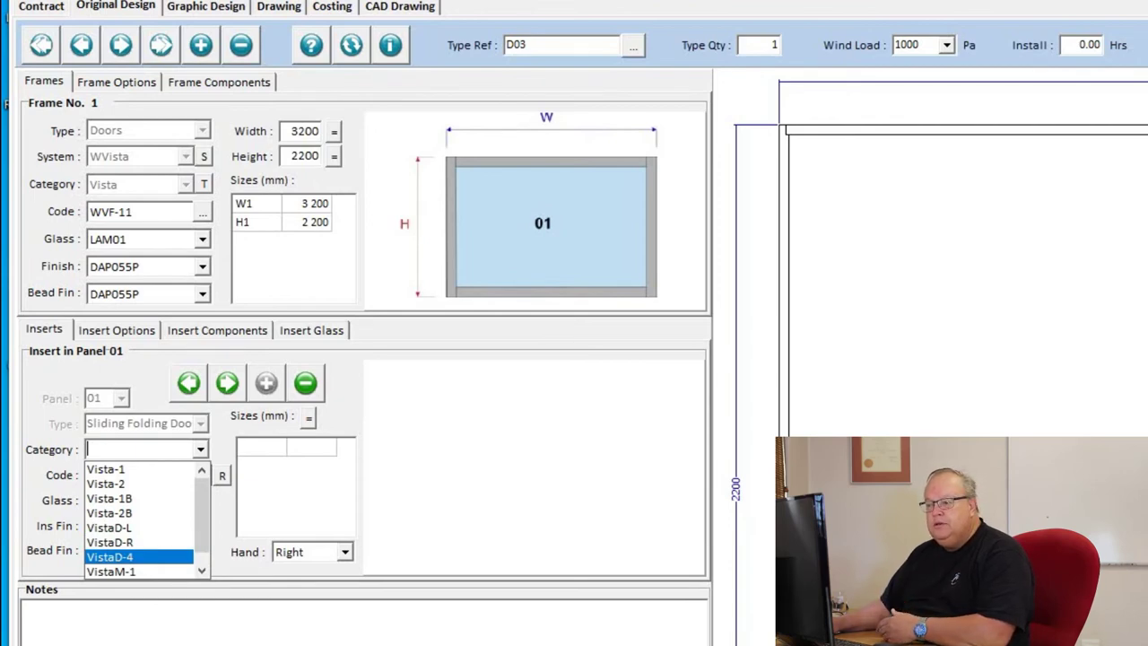
key("Down")
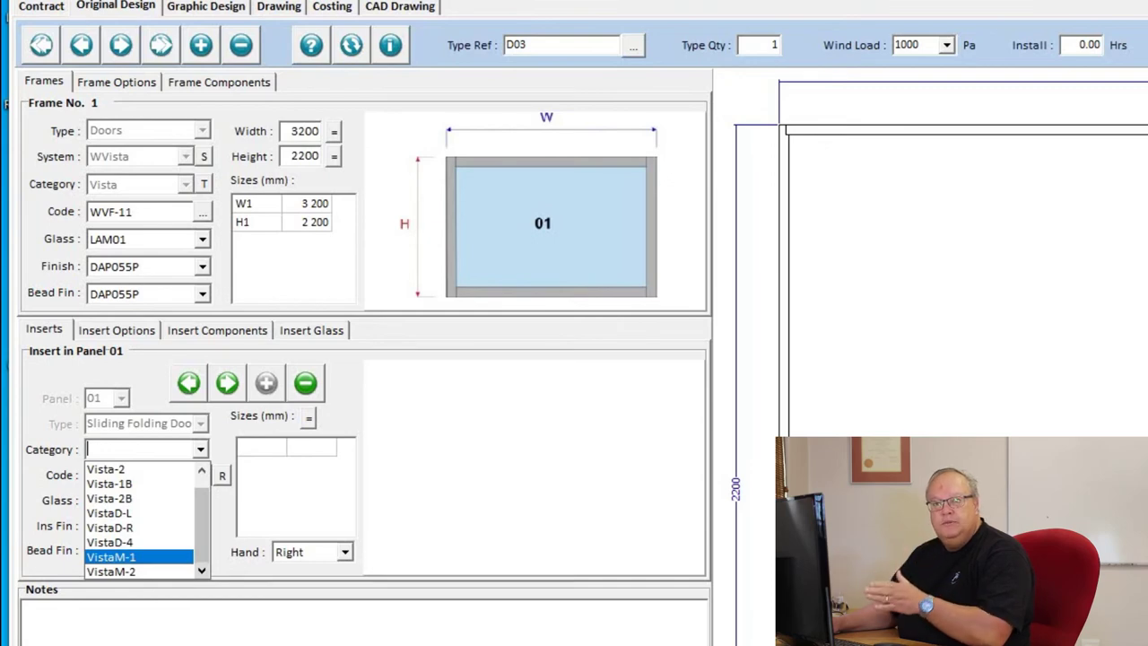
key("Down")
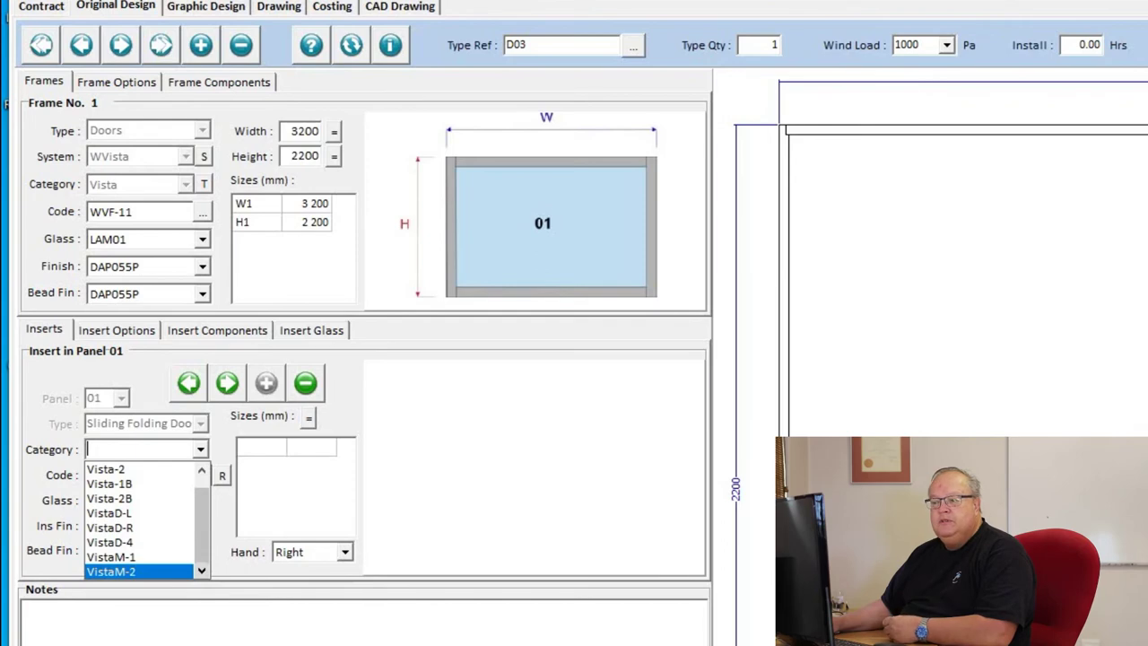
key("Up")
key("Up")
key("Up")
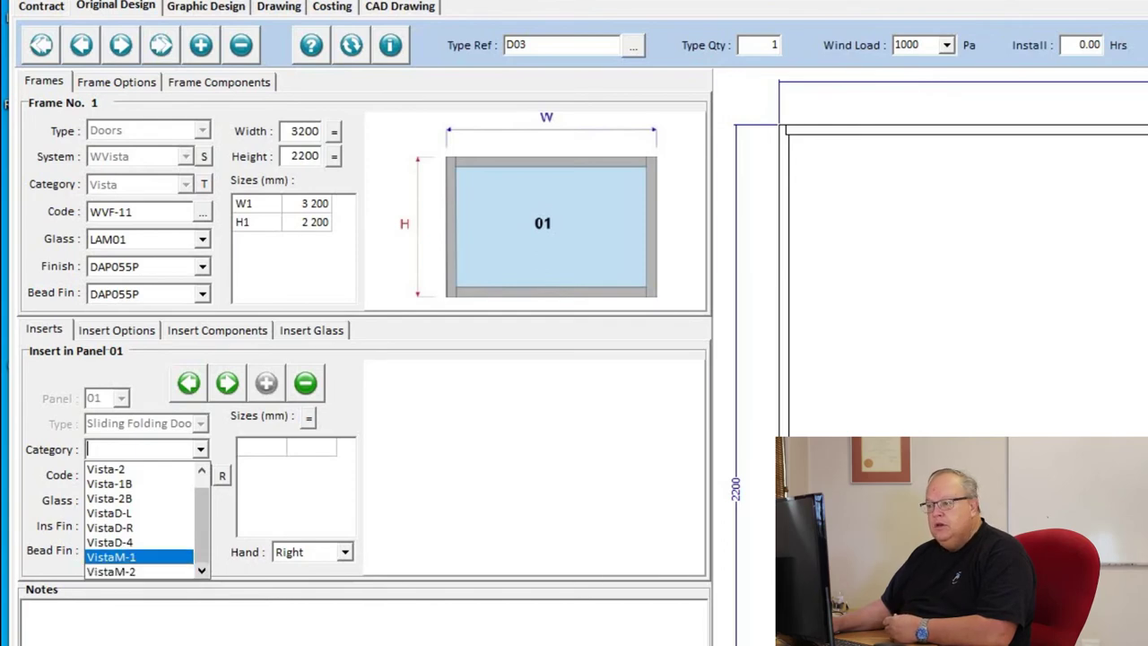
Set the insert category to Vista-2 and choose the four-panel sliding folding insert WVF-31 for panel 01.
scroll(139, 520, "up", 1)
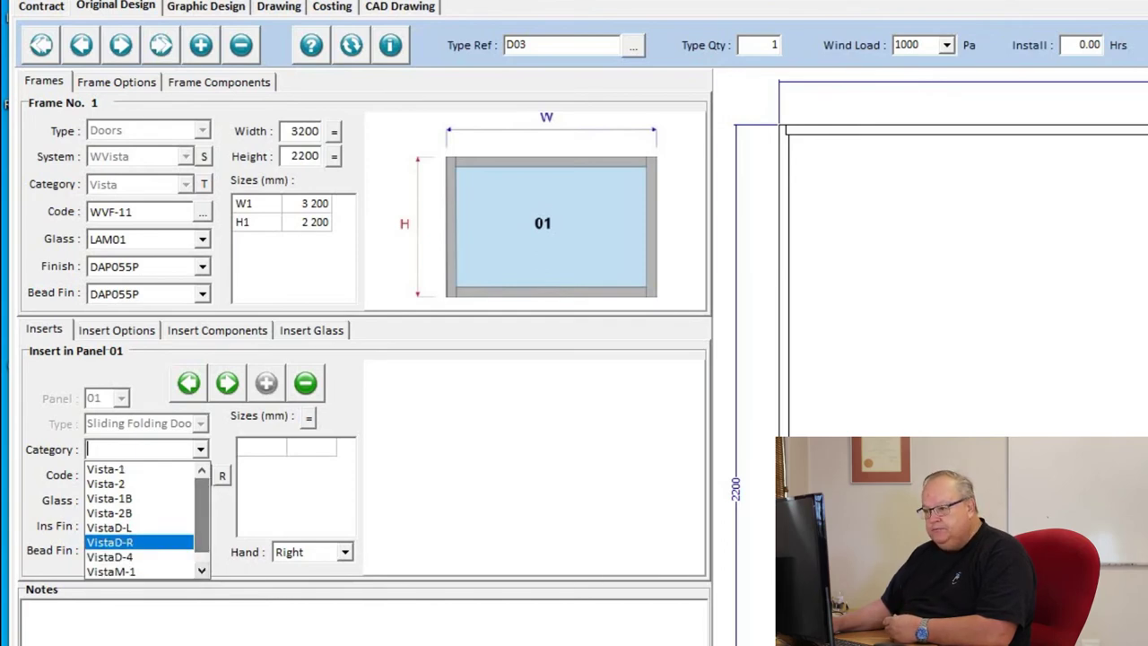
key("Up")
key("Up")
key("Up")
key("Up")
key("Up")
key("Down")
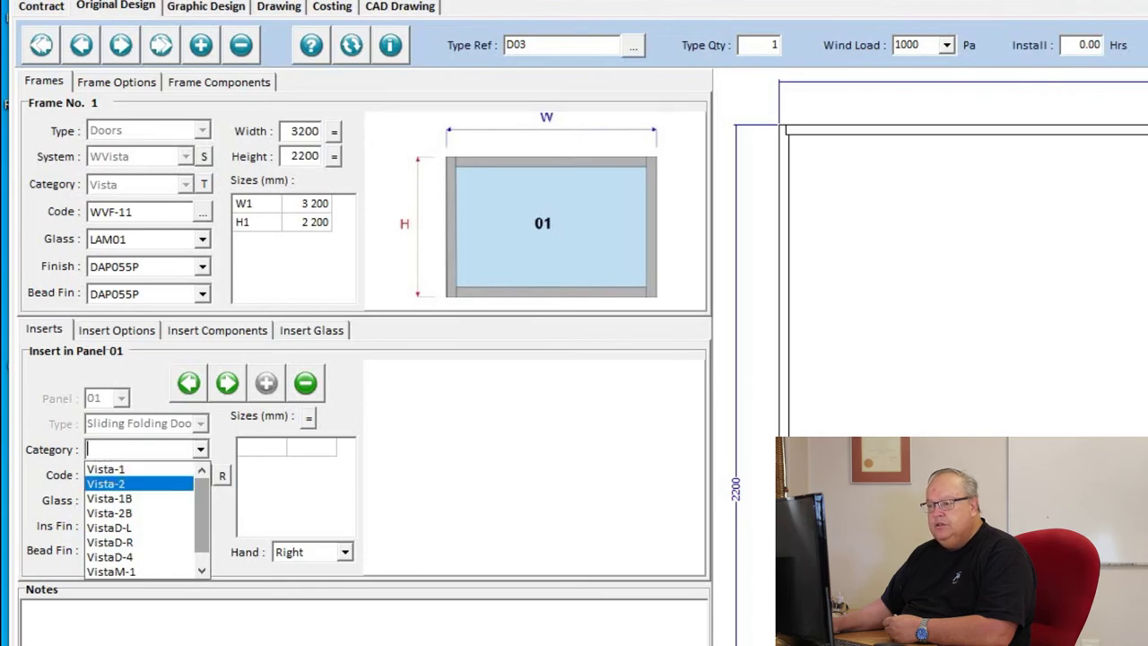
key("Return")
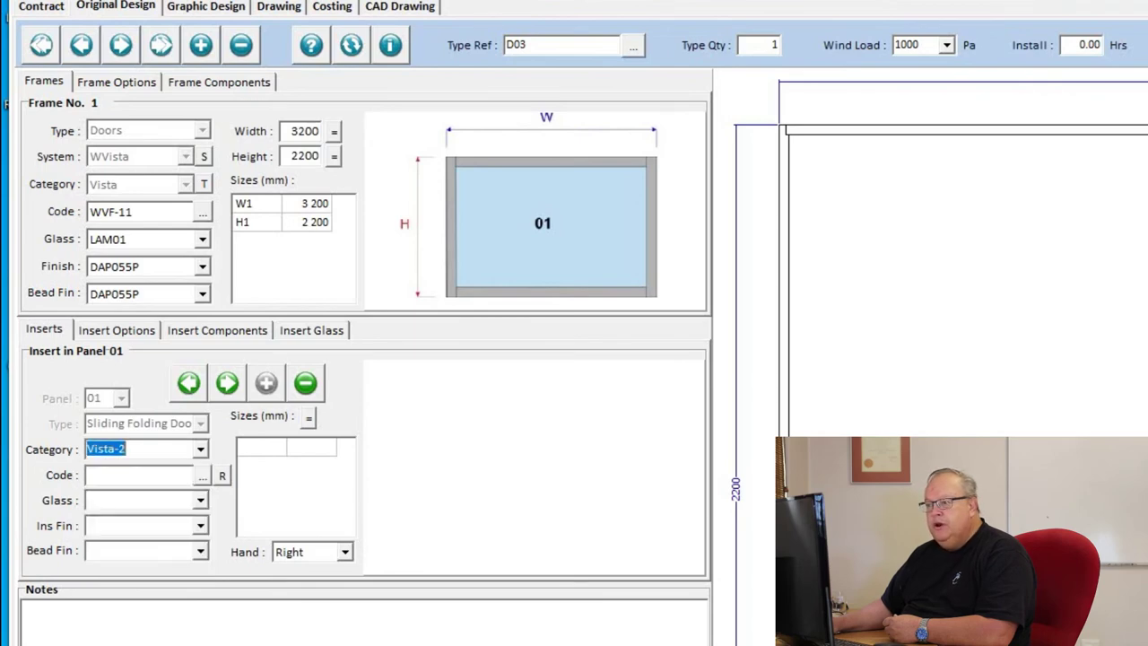
left_click(203, 476)
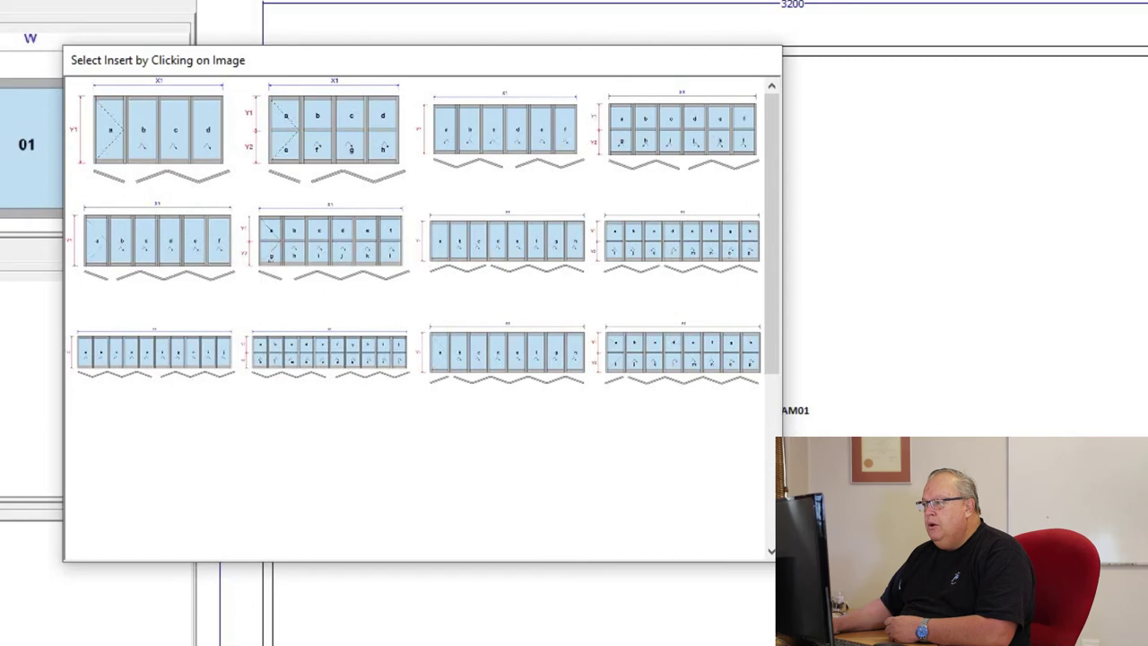
left_click(158, 130)
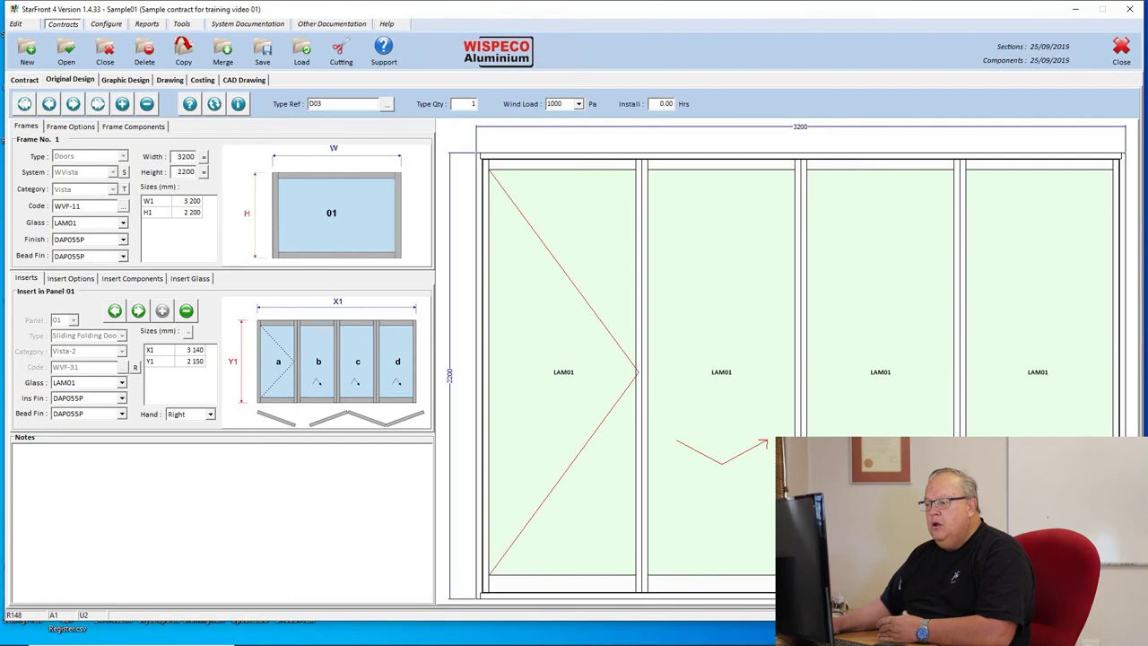
Set the hand of the D03 sliding folding insert to Left.
left_click(209, 413)
key("Up")
key("Return")
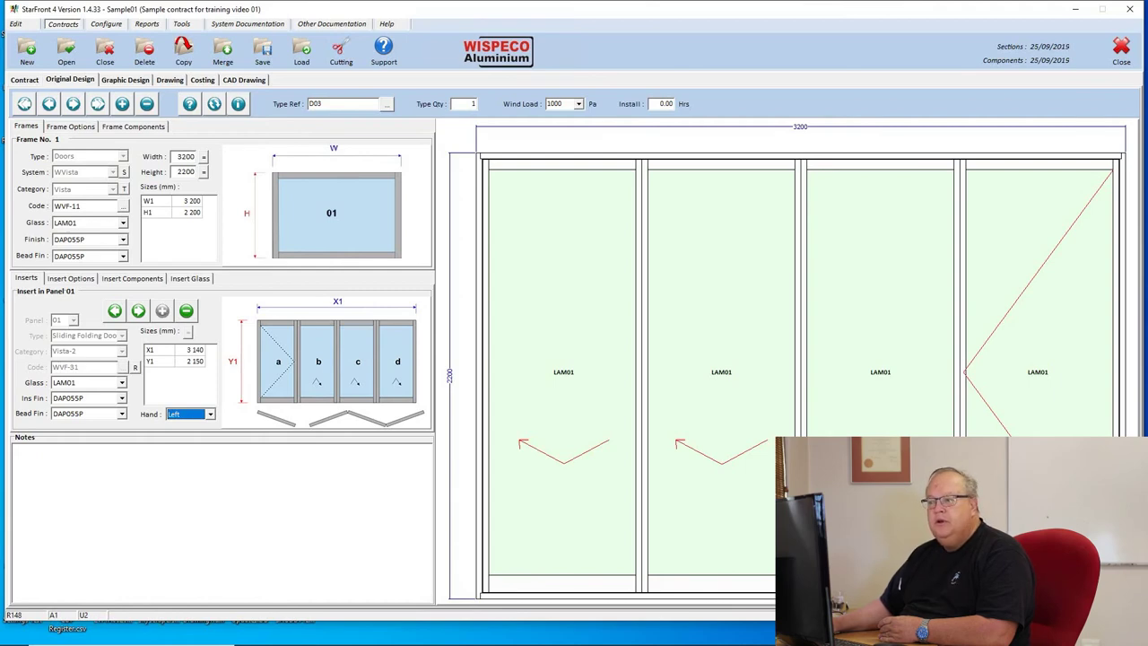
Run the design check on D03 and accept the automatic correction of the insert's door stile.
left_click(189, 104)
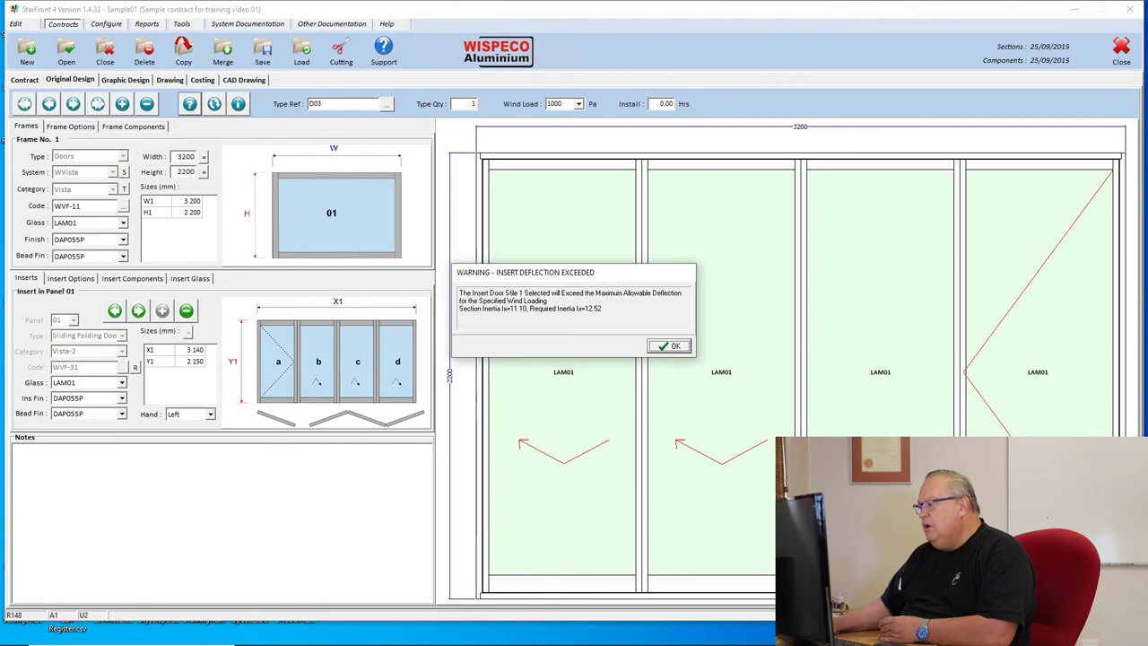
key("Return")
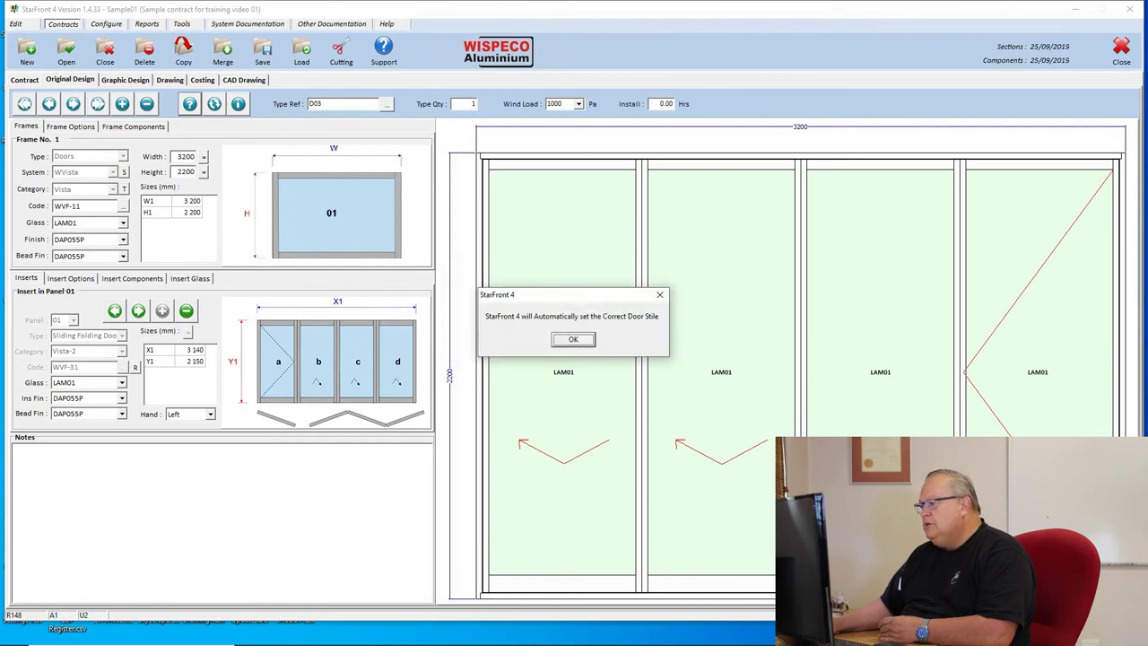
key("Return")
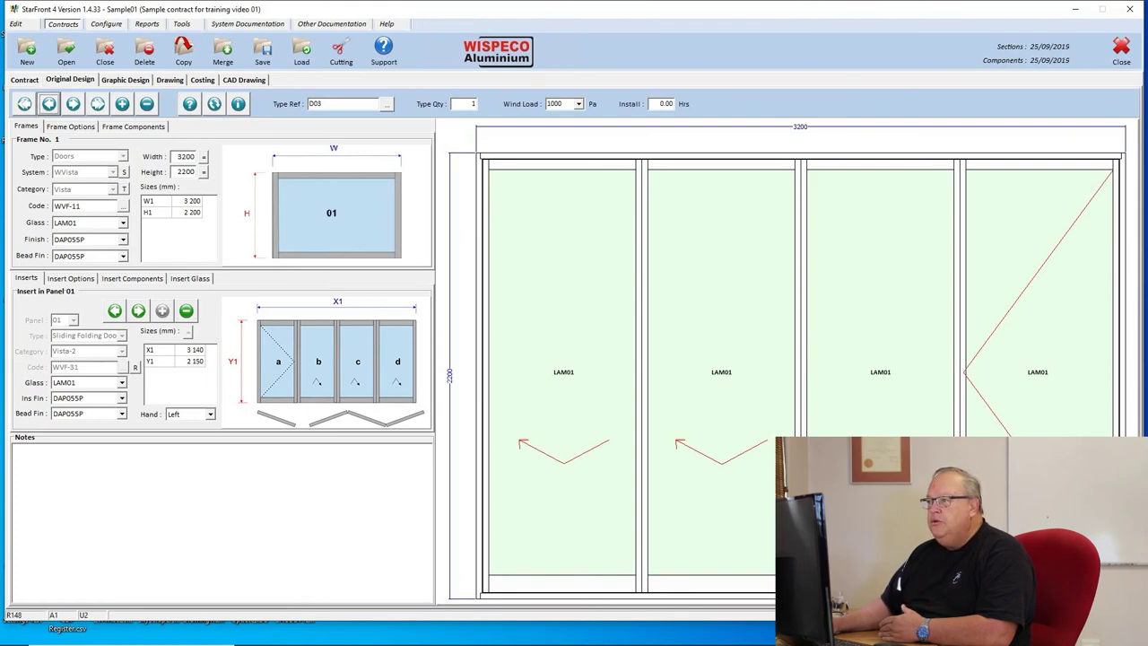
Go back through the door types to D01, browse the contract type list and select D01 from it.
left_click(48, 103)
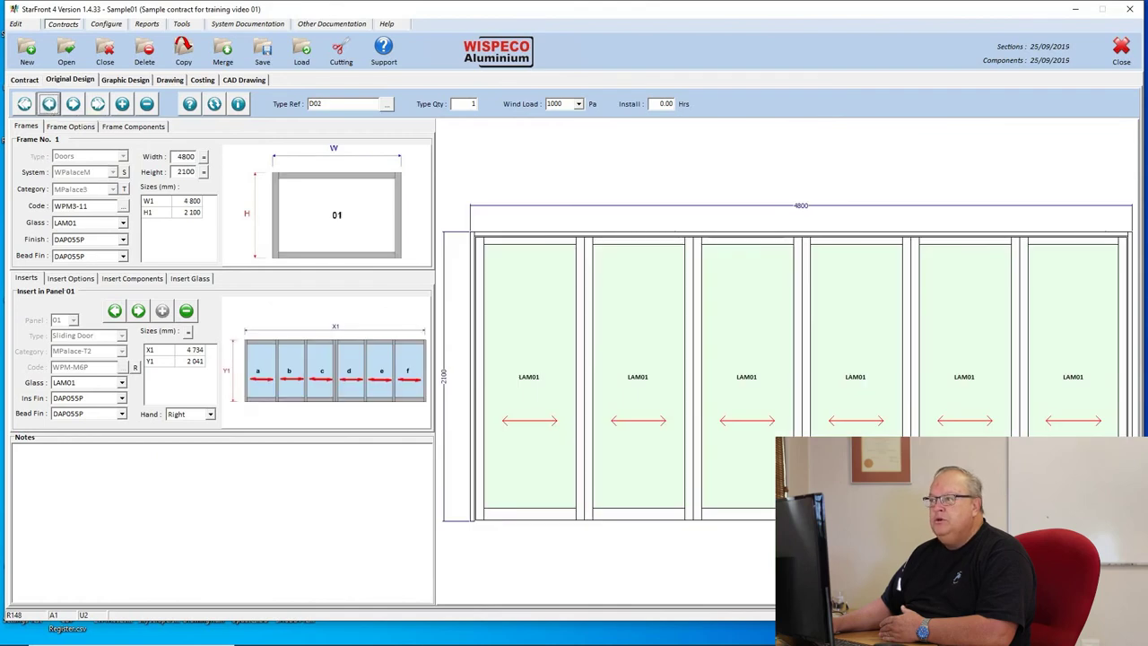
left_click(49, 103)
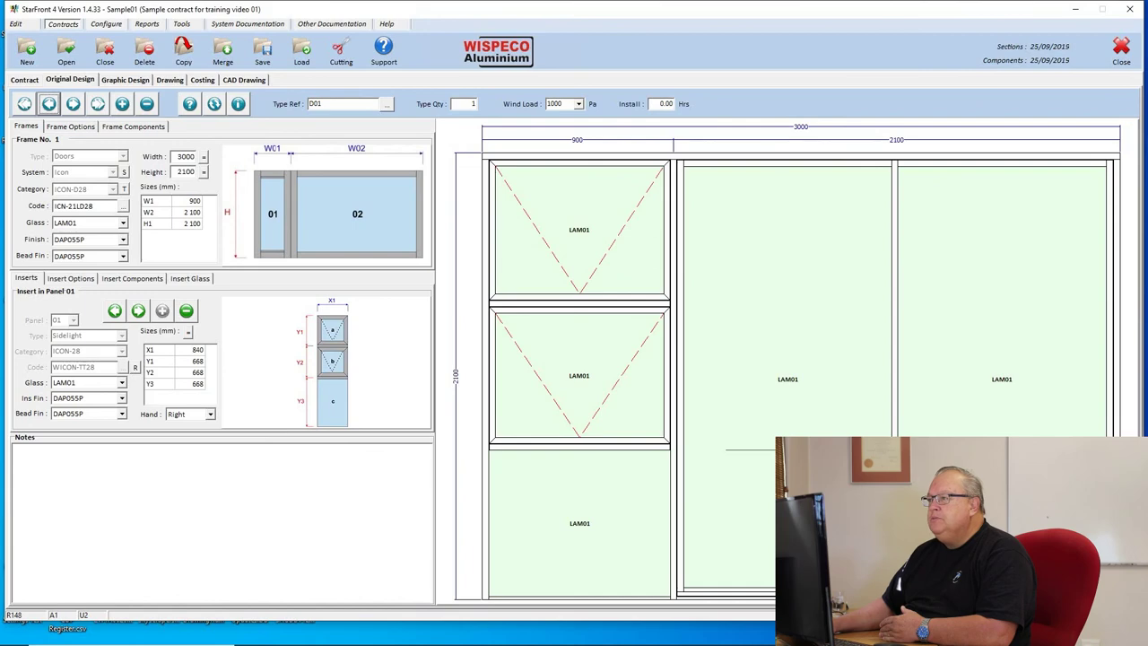
left_click(386, 104)
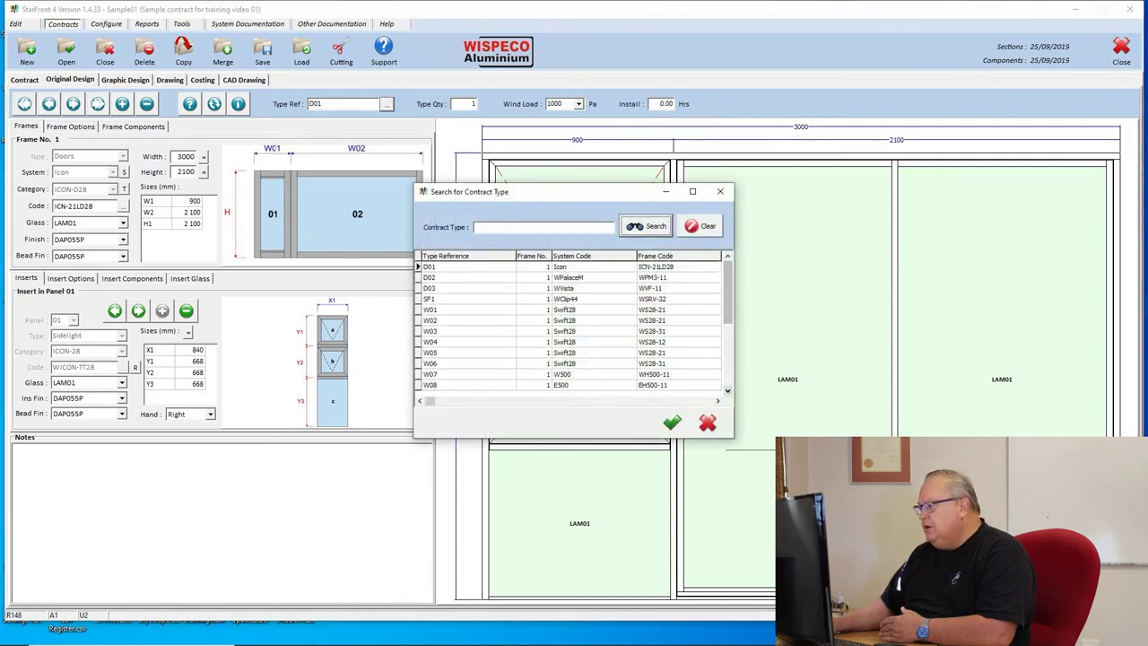
left_click(484, 394)
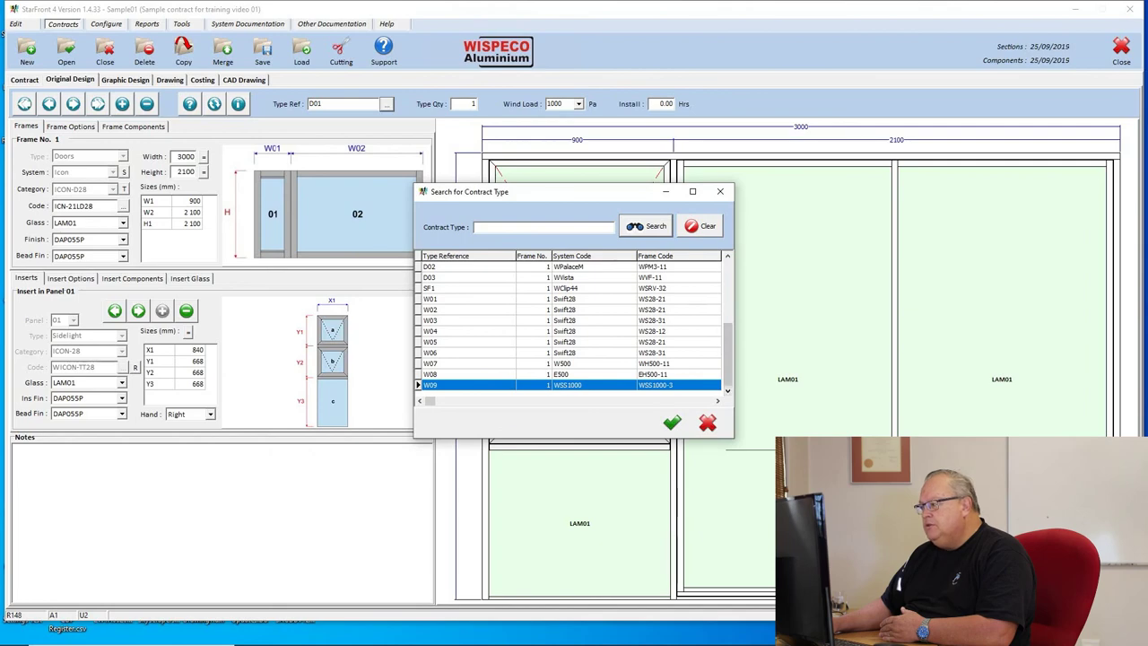
key("Home")
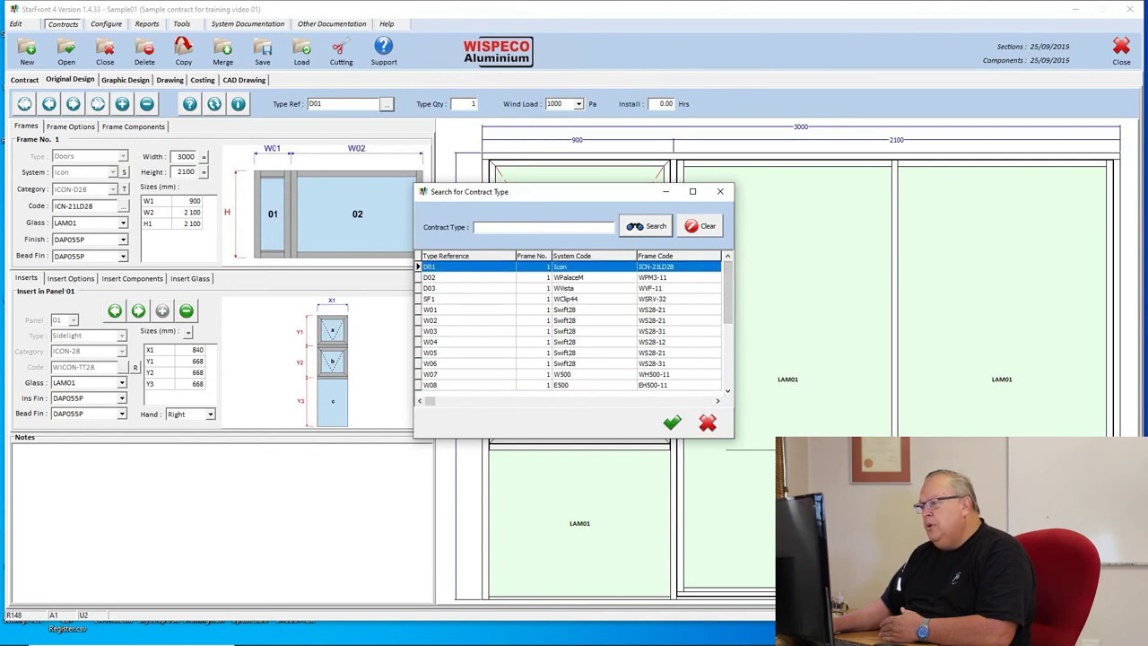
key("Return")
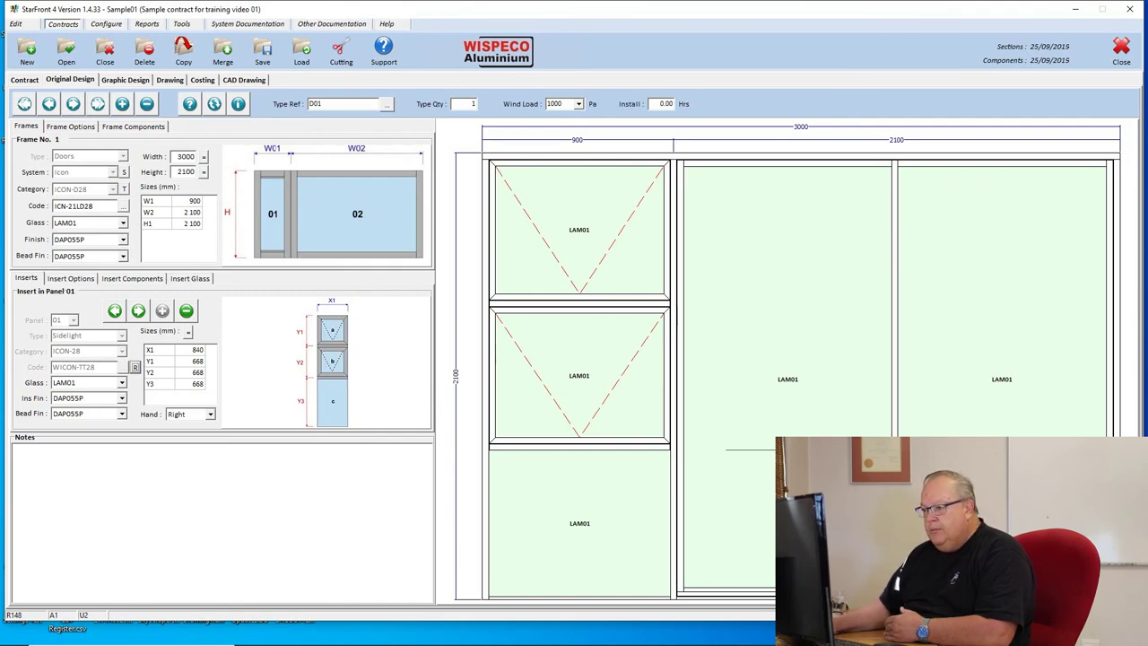
Set heights Y1 and Y2 of the sidelight insert in panel 01 to 600 mm each and run the design check on D01.
left_click(191, 361)
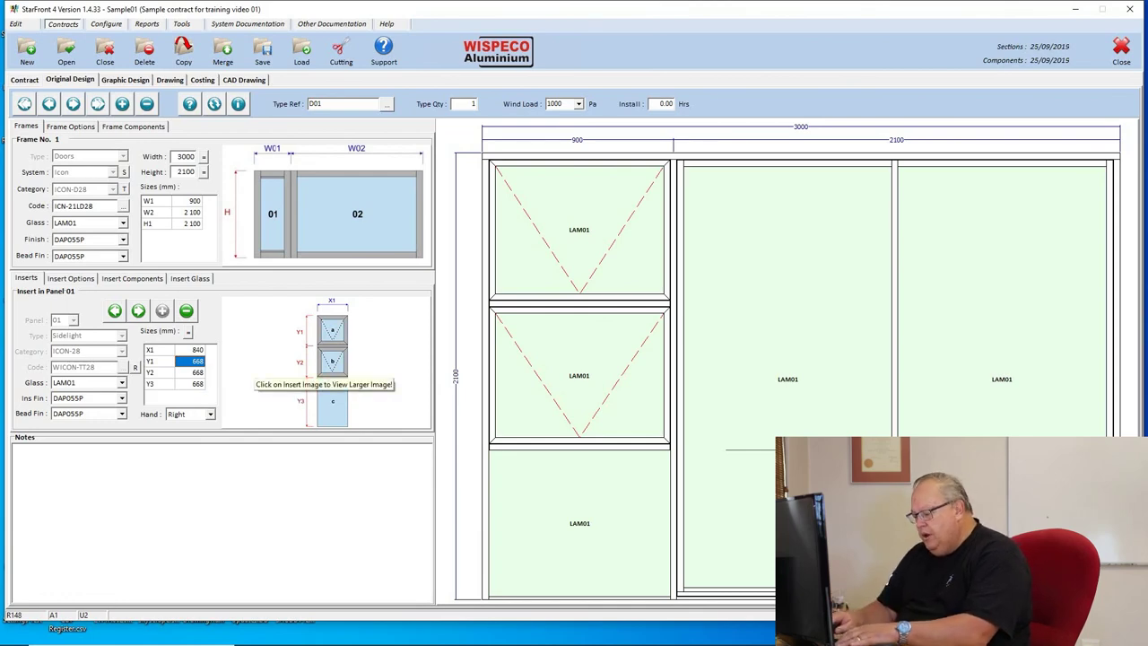
type("600")
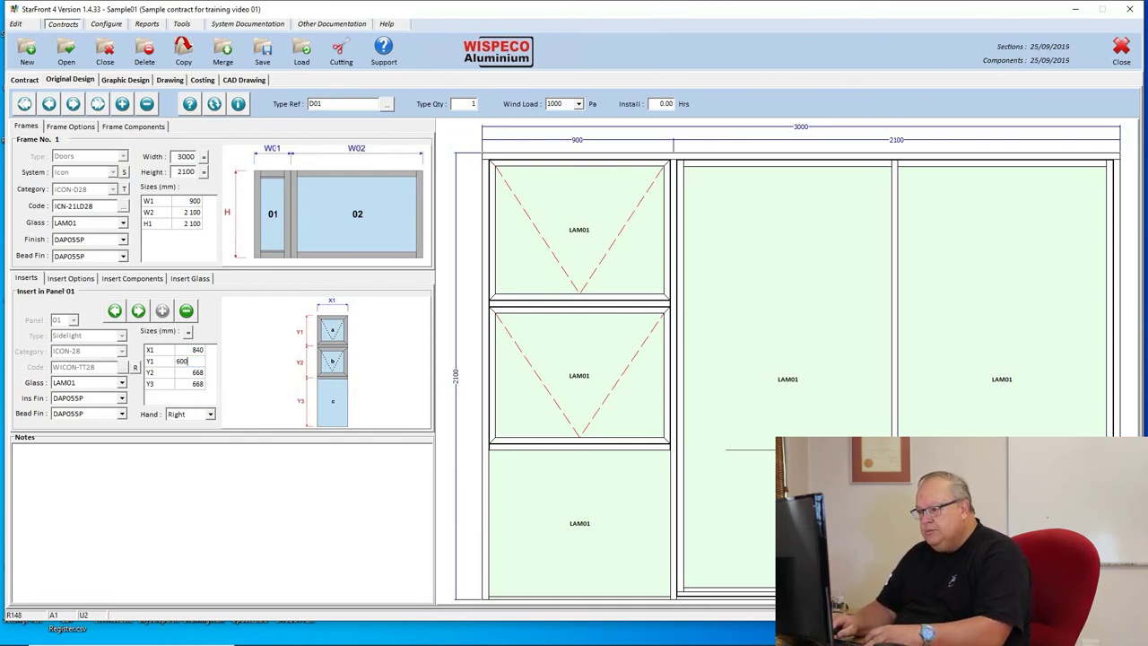
key("Return")
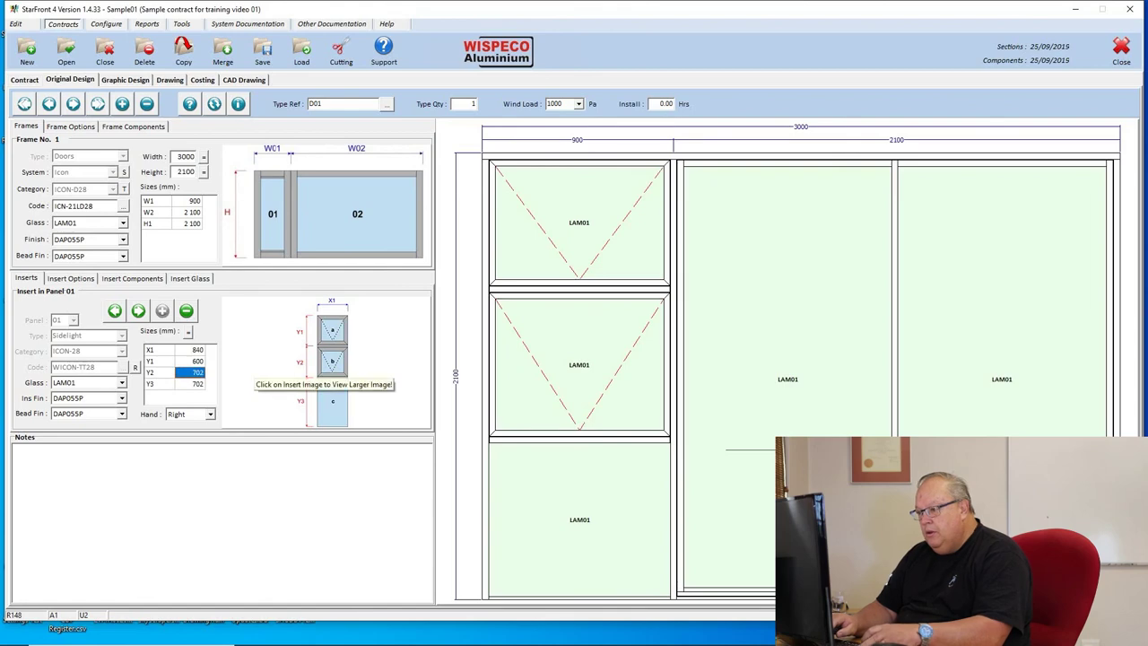
type("600")
key("Return")
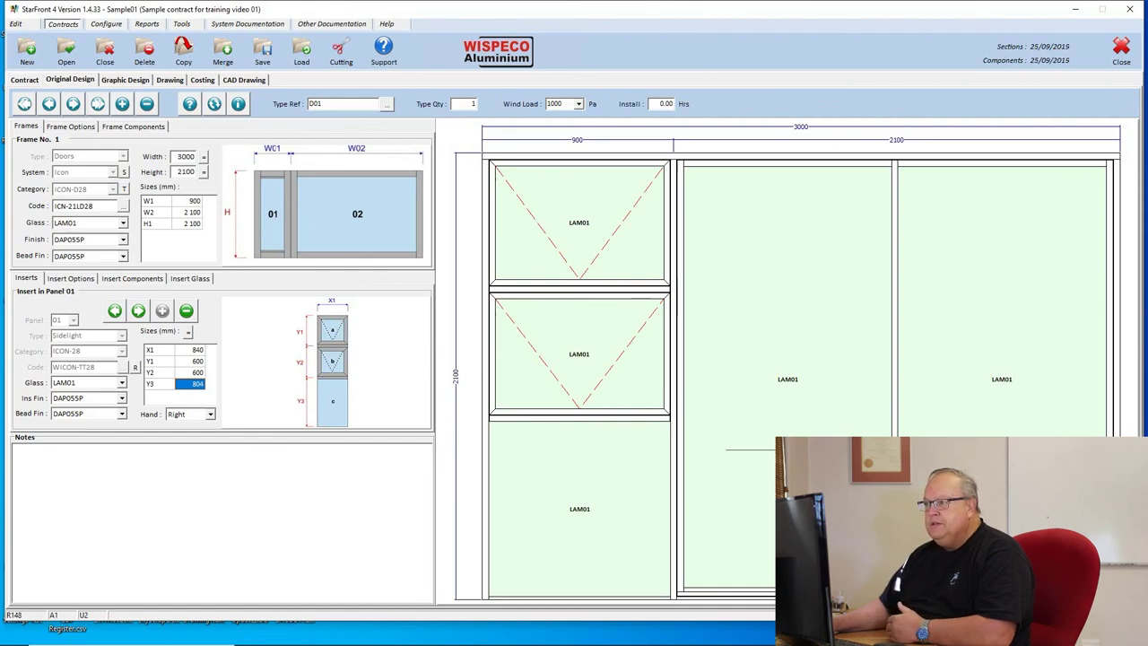
left_click(189, 104)
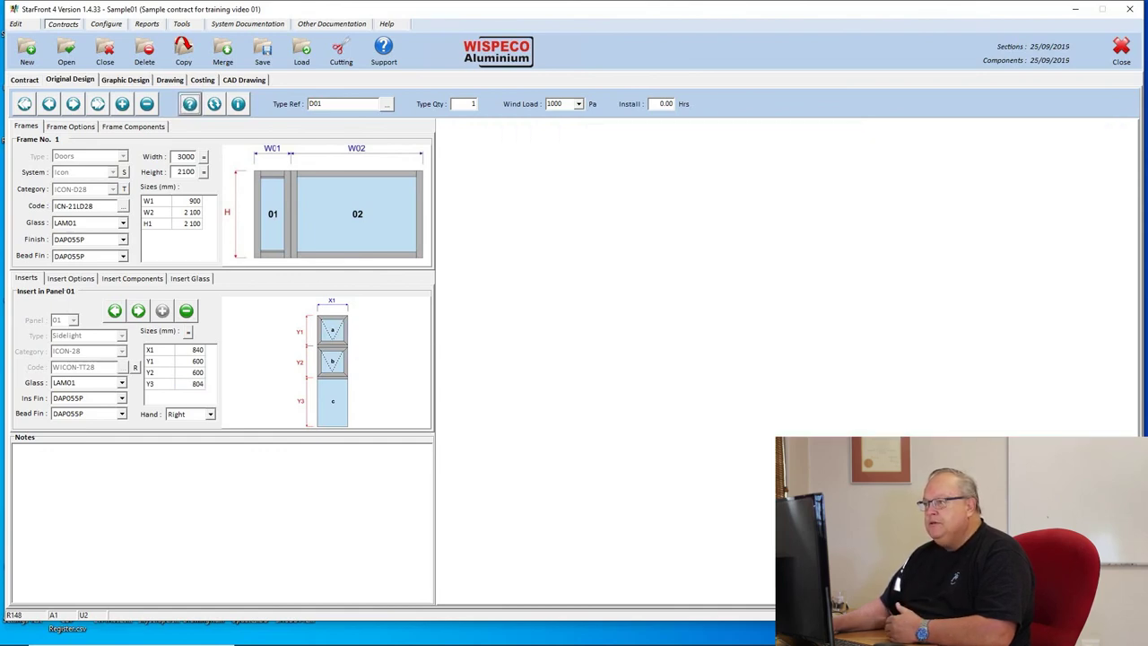